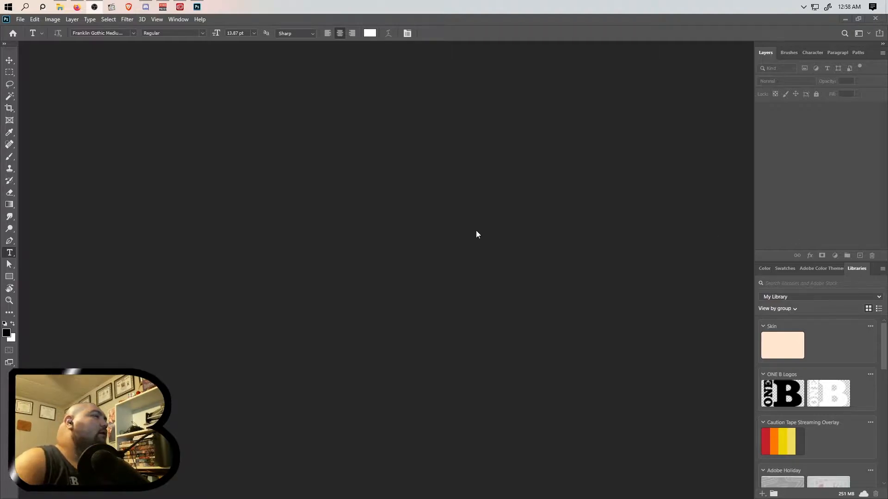
Browse the files to open to Pictures > Graphic Design > YouTube Thumbnails > Backlog Gaming.
{"action": "left_click", "coordinate": [21, 19]}
{"action": "mouse_move", "coordinate": [53, 74]}
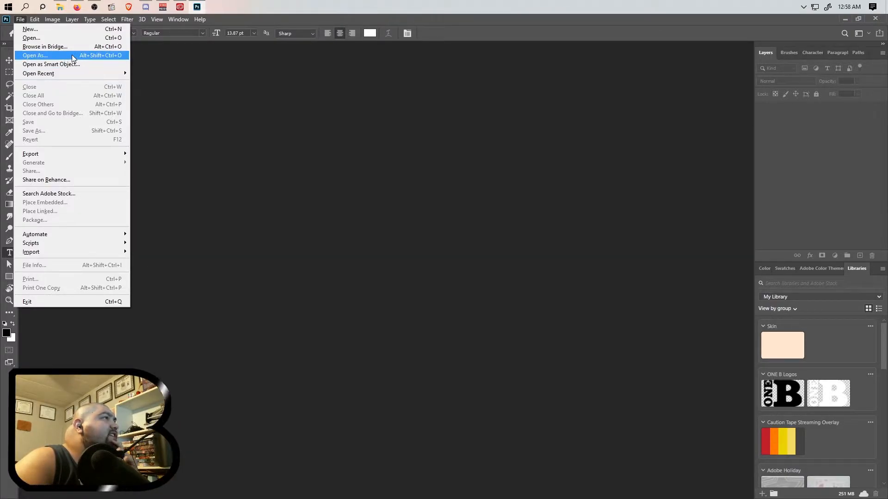
{"action": "left_click", "coordinate": [56, 38]}
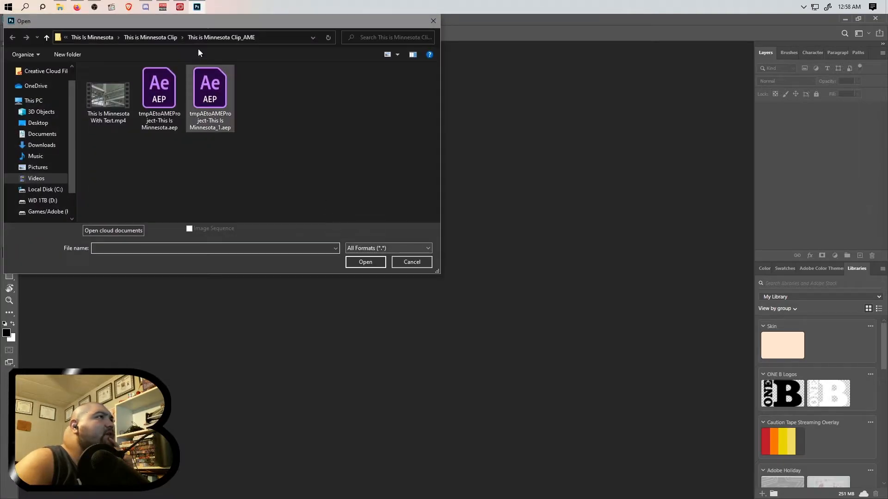
{"action": "left_click", "coordinate": [213, 250]}
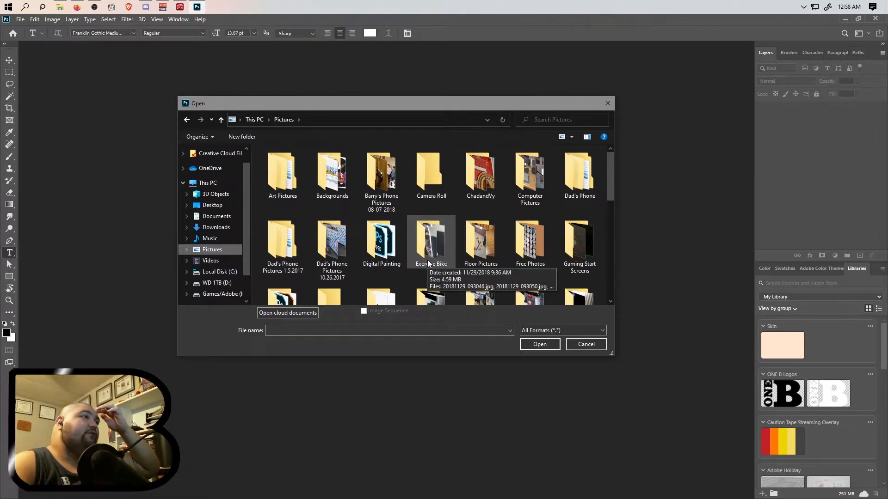
{"action": "scroll", "coordinate": [464, 249], "scroll_direction": "down", "scroll_amount": 1}
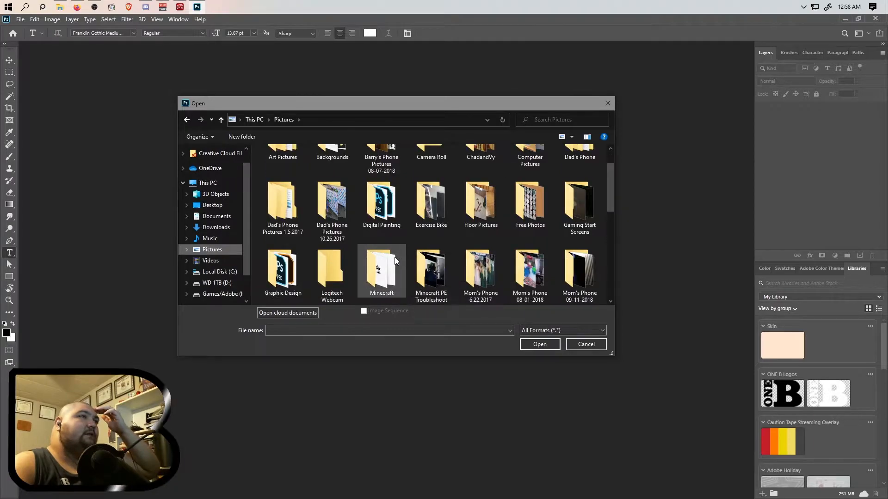
{"action": "double_click", "coordinate": [284, 263]}
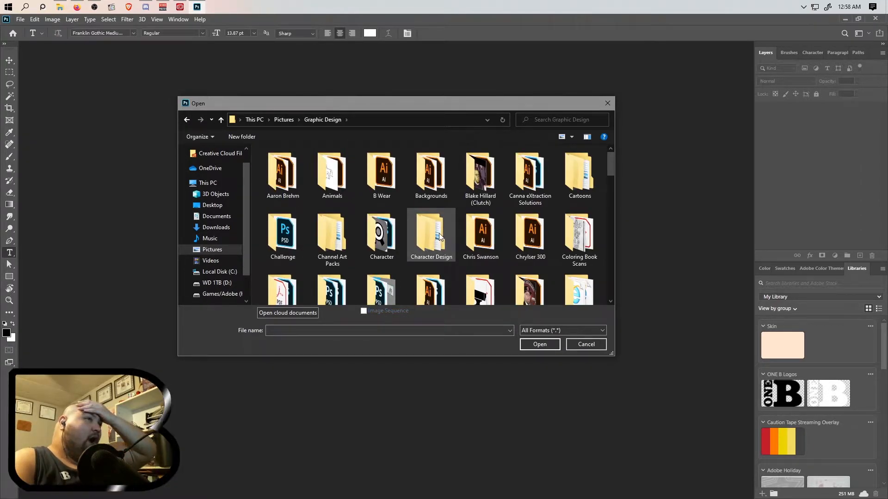
{"action": "scroll", "coordinate": [437, 232], "scroll_direction": "down", "scroll_amount": 13}
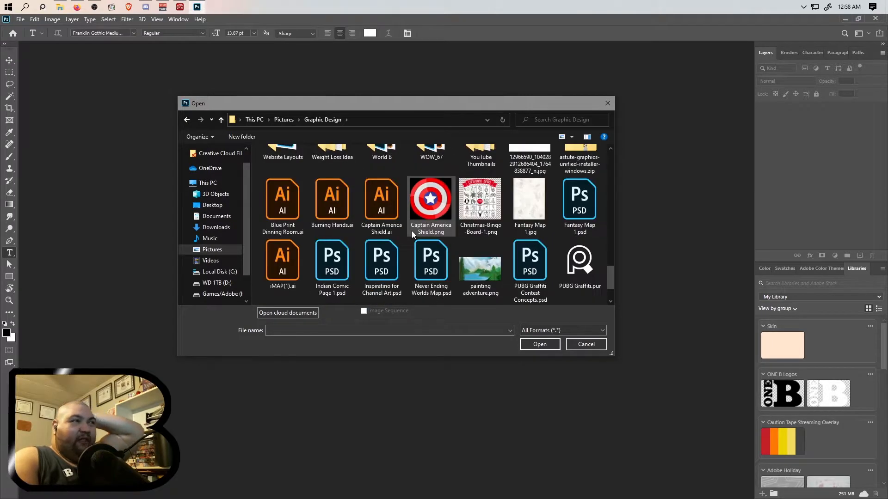
{"action": "scroll", "coordinate": [412, 230], "scroll_direction": "up", "scroll_amount": 1}
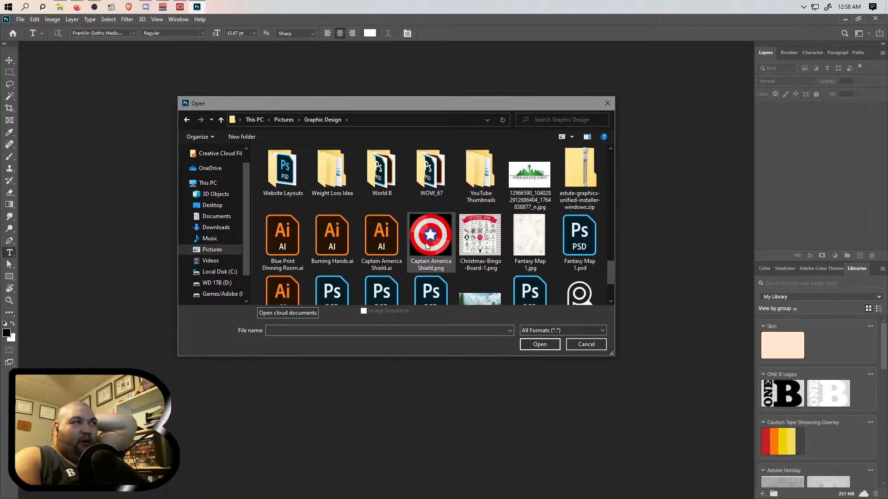
{"action": "double_click", "coordinate": [470, 170]}
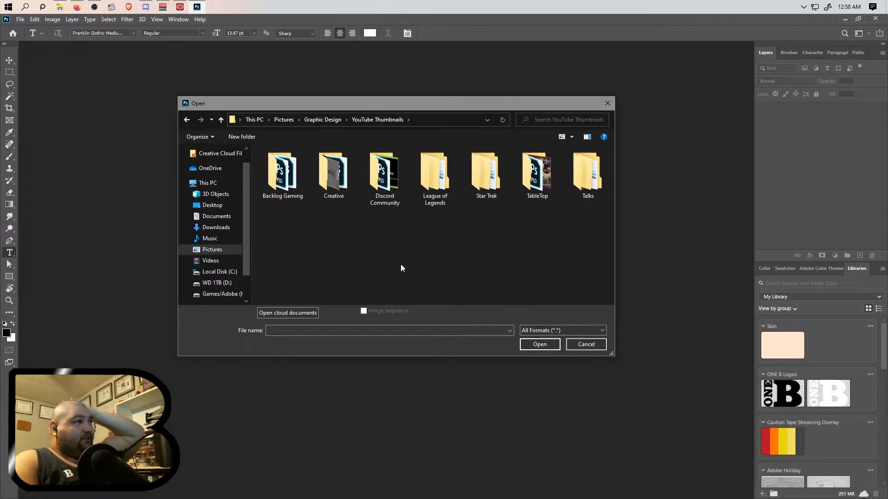
{"action": "double_click", "coordinate": [286, 188]}
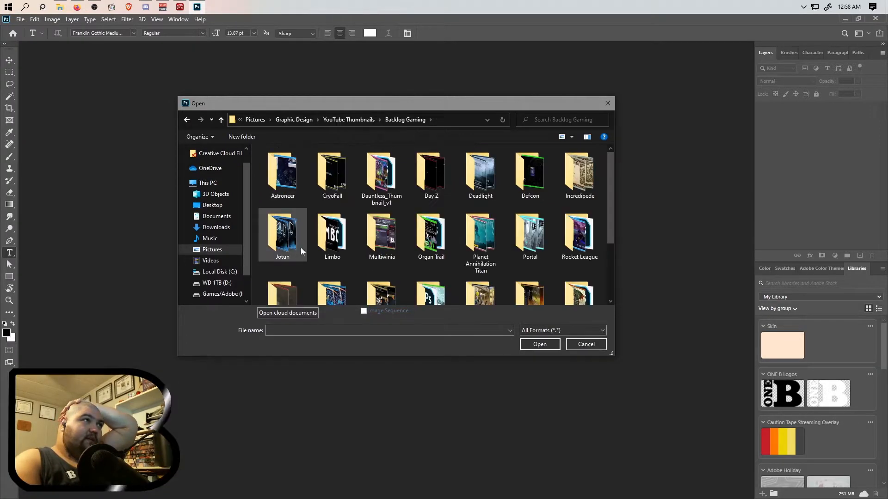
Open the template file Backlog Gaming_Thumbnail_Template_v1.psd from the Backlog Gaming folder.
{"action": "scroll", "coordinate": [406, 232], "scroll_direction": "down", "scroll_amount": 2}
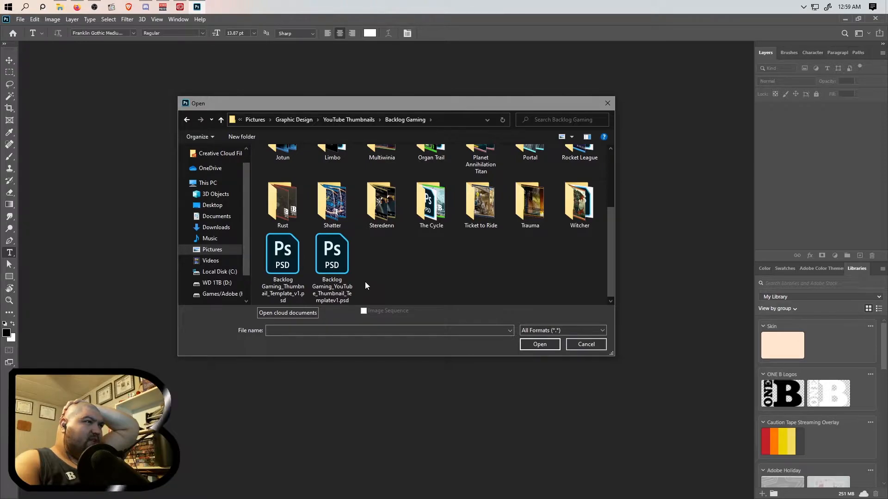
{"action": "left_click", "coordinate": [290, 275]}
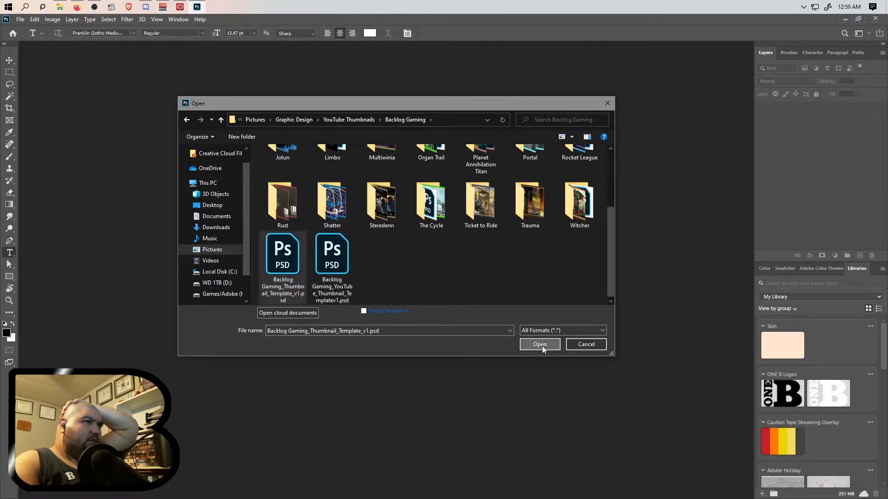
{"action": "left_click", "coordinate": [540, 345]}
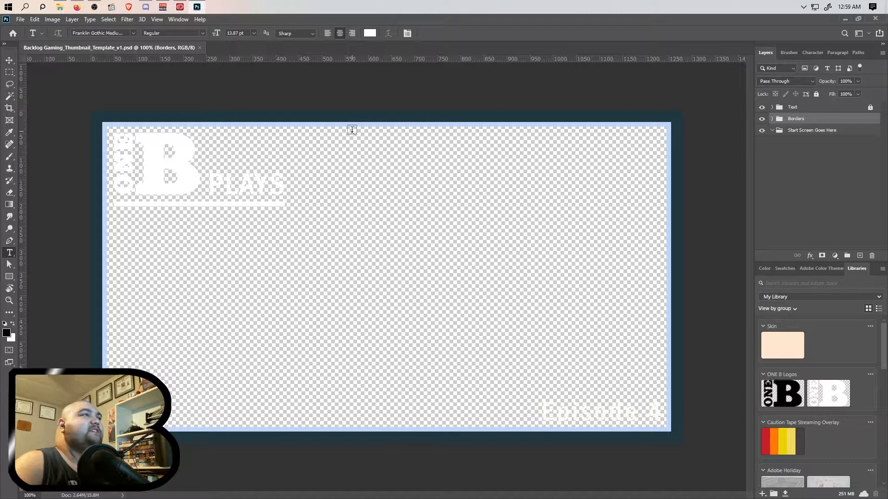
Place the I Am Alive Start Screen image from the Gaming Start Screens folder into the template's Start Screen Goes Here group.
{"action": "left_click", "coordinate": [59, 6]}
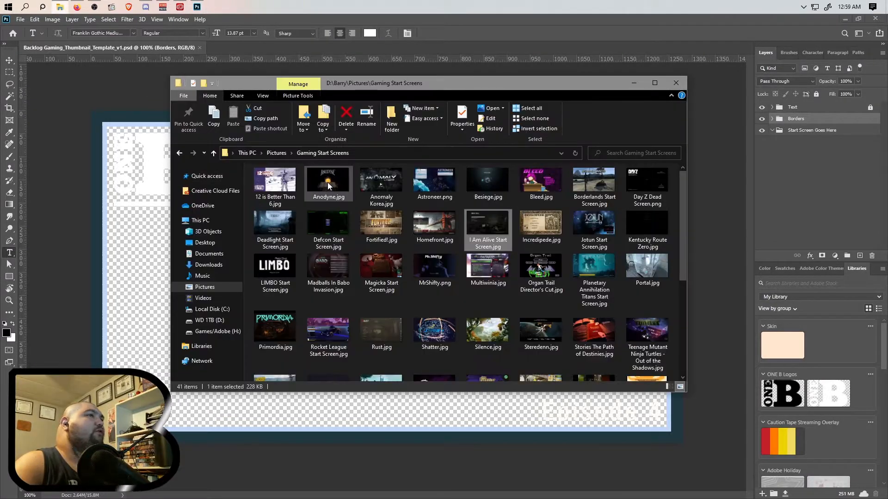
{"action": "left_click", "coordinate": [143, 271]}
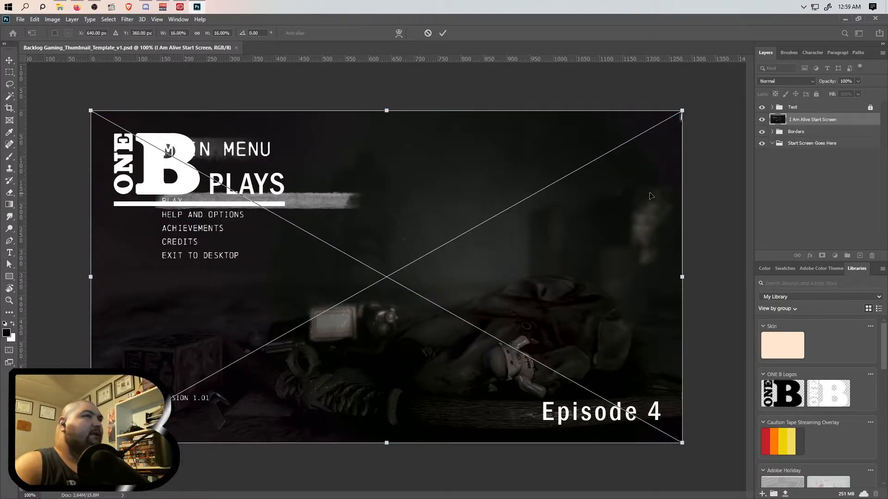
{"action": "left_click_drag", "start_coordinate": [803, 124], "coordinate": [793, 143]}
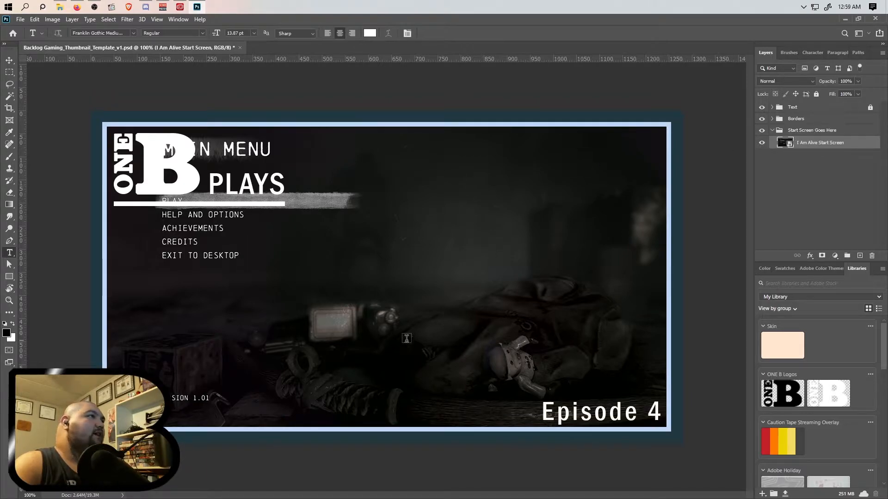
Examine which layers the template's Text group contains.
{"action": "left_click", "coordinate": [772, 107]}
{"action": "left_click", "coordinate": [779, 133]}
{"action": "left_click", "coordinate": [779, 132]}
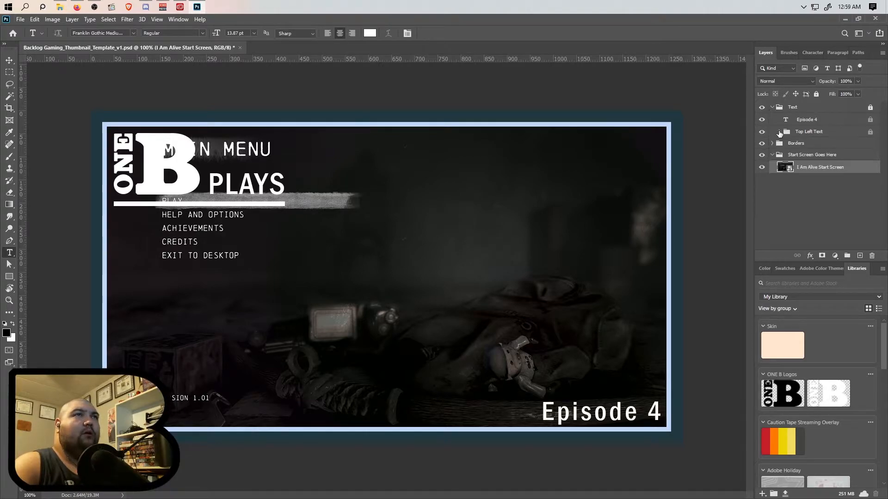
{"action": "left_click", "coordinate": [772, 107]}
Open the second template file, Backlog Gaming_YouTube_Thumbnail_Templatev1.psd, from the Backlog Gaming folder.
{"action": "left_click", "coordinate": [20, 19]}
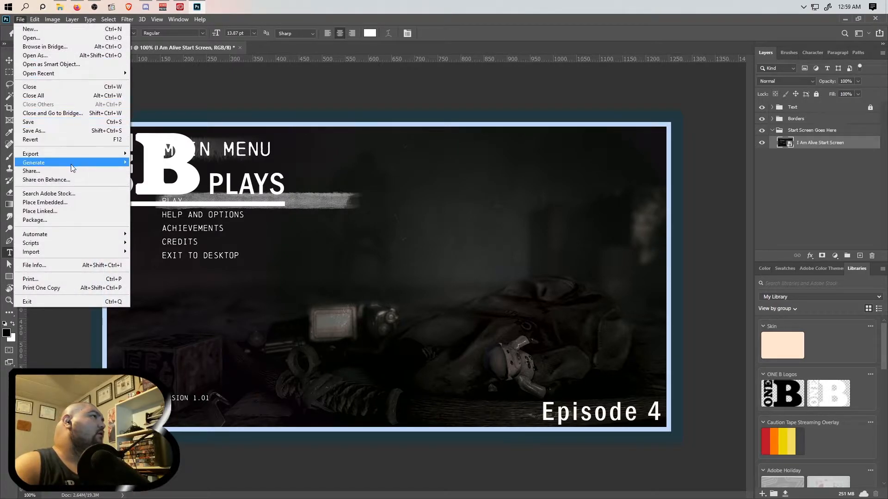
{"action": "left_click", "coordinate": [59, 40]}
{"action": "scroll", "coordinate": [333, 259], "scroll_direction": "down", "scroll_amount": 3}
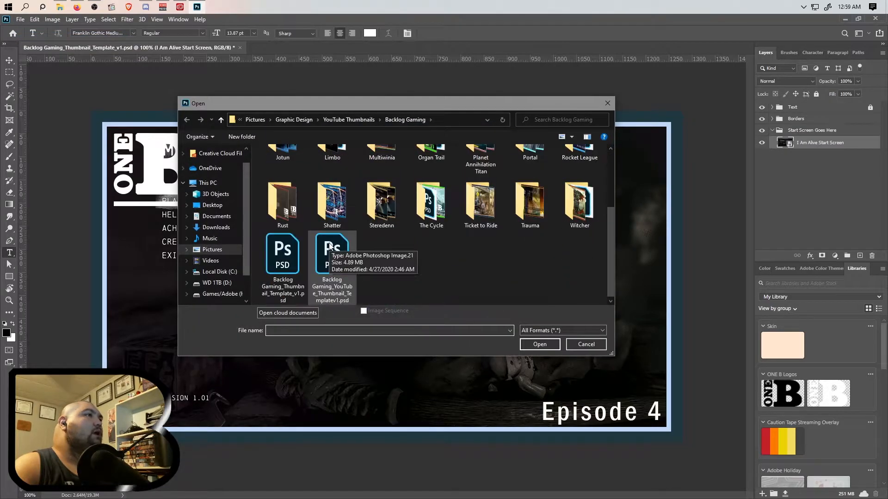
{"action": "left_click", "coordinate": [336, 258]}
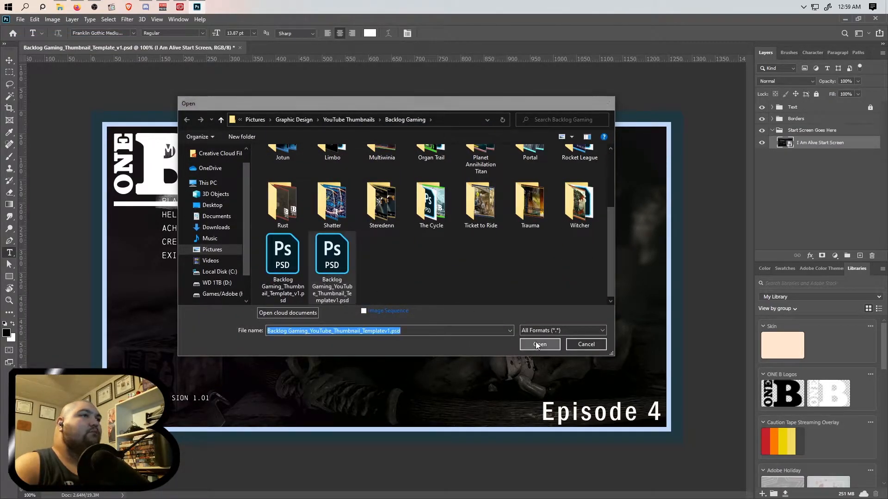
{"action": "left_click", "coordinate": [536, 343]}
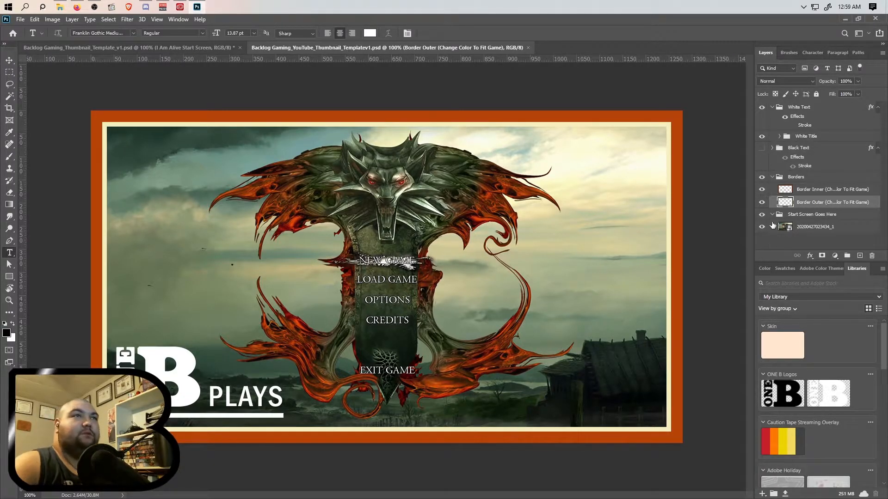
Place the I Am Alive Start Screen image above the existing screenshot layer in the Start Screen Goes Here group.
{"action": "left_click", "coordinate": [816, 229]}
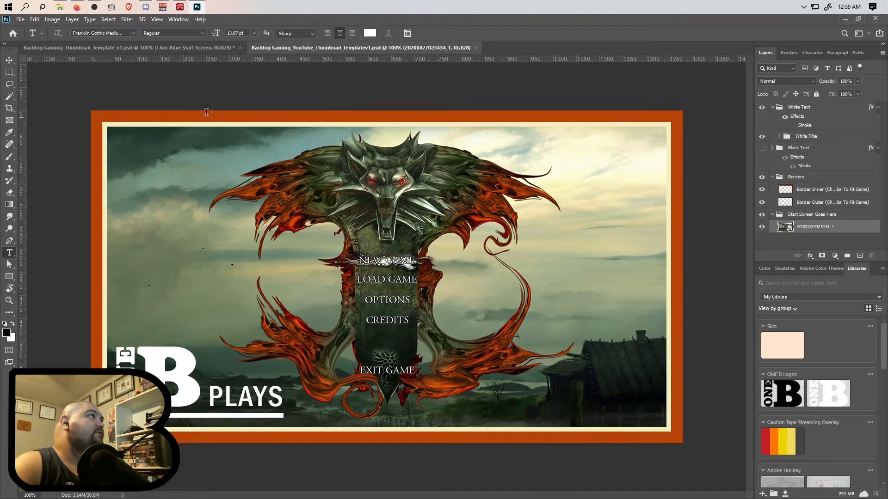
{"action": "left_click", "coordinate": [60, 7]}
{"action": "left_click_drag", "start_coordinate": [497, 227], "coordinate": [152, 221]}
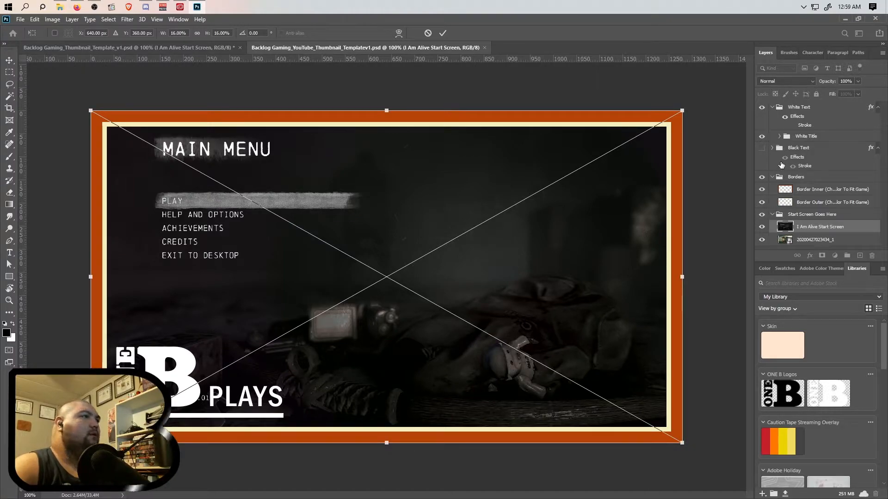
Move the White Title group about 806 px right and 459 px up, into the thumbnail's upper-right corner.
{"action": "left_click", "coordinate": [818, 139]}
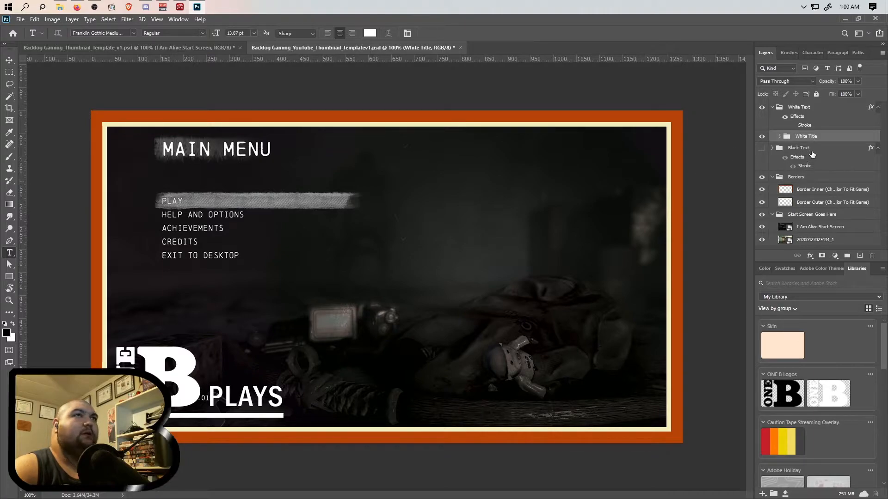
{"action": "key", "text": "v"}
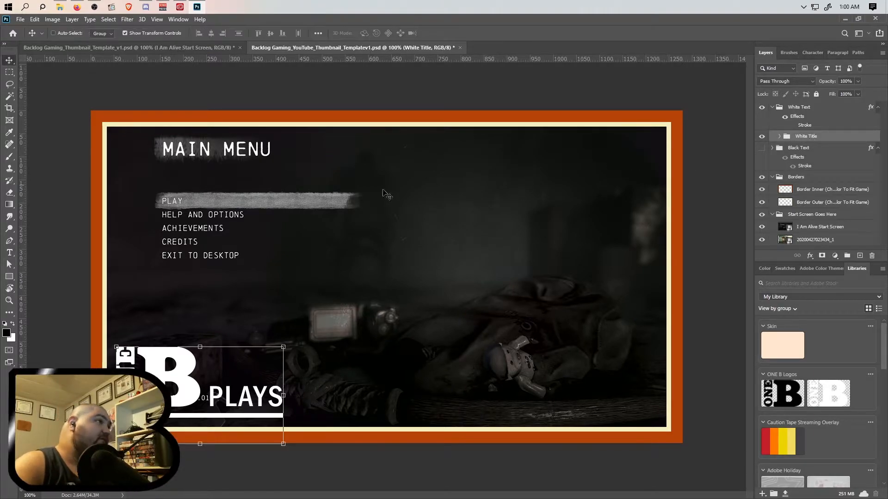
{"action": "left_click_drag", "start_coordinate": [177, 377], "coordinate": [550, 158]}
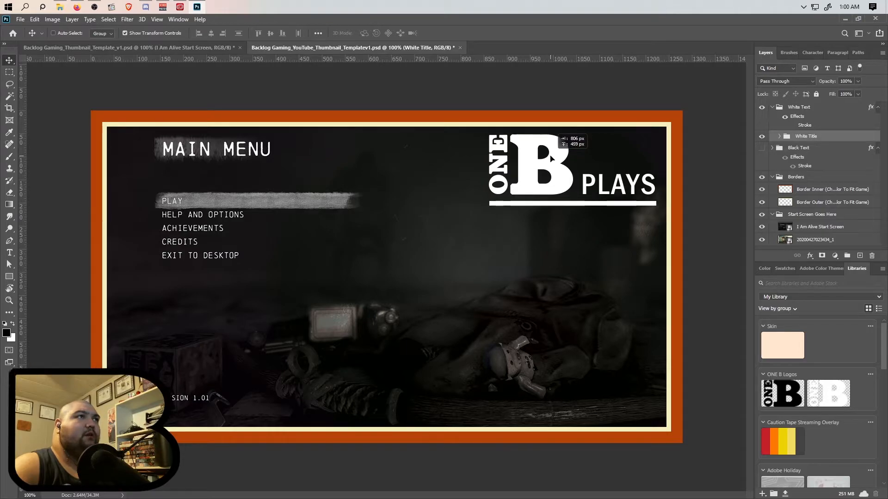
Show the hidden episode text layer in the White Title group and change its text to EPISODE 1.
{"action": "left_click", "coordinate": [779, 137]}
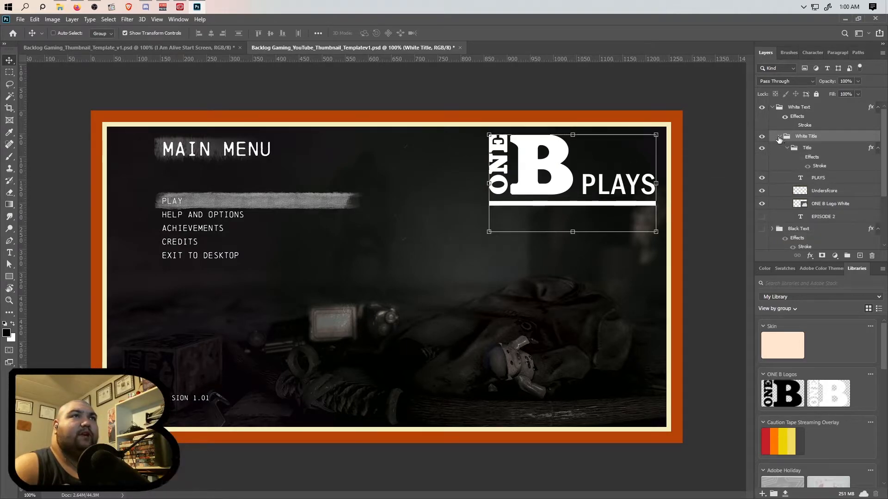
{"action": "left_click", "coordinate": [761, 217]}
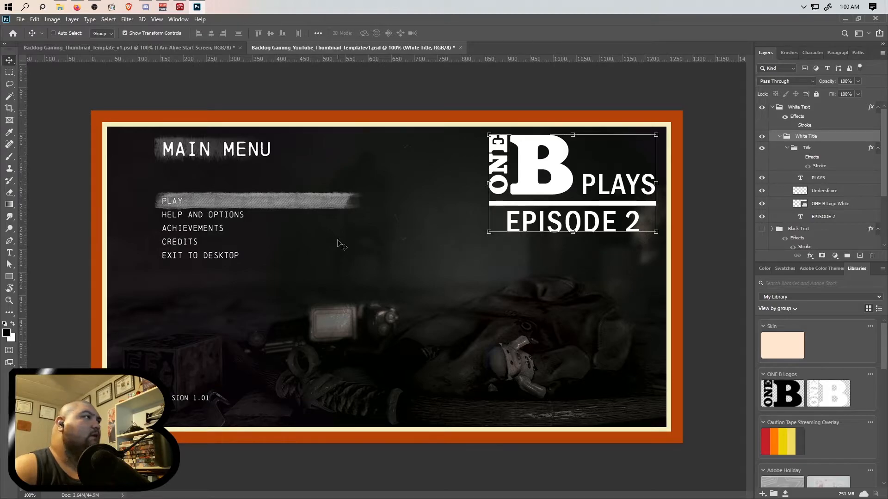
{"action": "left_click", "coordinate": [9, 252]}
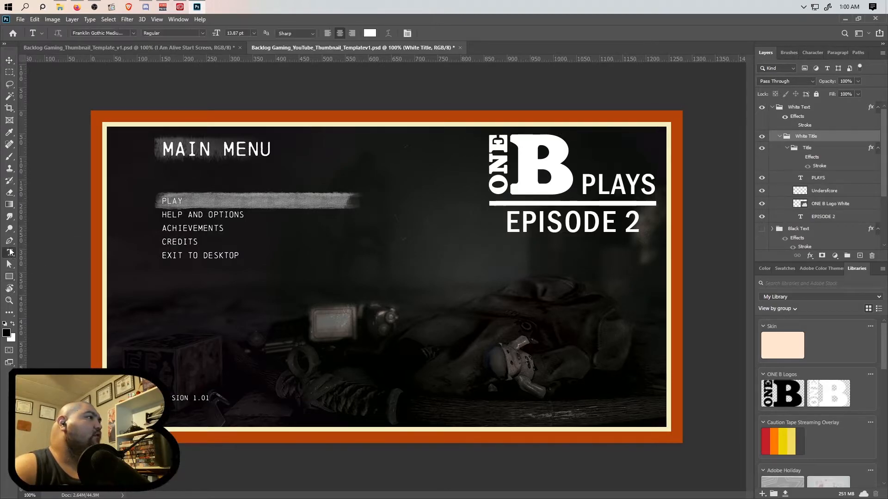
{"action": "left_click", "coordinate": [636, 221]}
{"action": "mouse_move", "coordinate": [637, 222]}
{"action": "left_mouse_down"}
{"action": "mouse_move", "coordinate": [626, 221]}
{"action": "mouse_move", "coordinate": [643, 219]}
{"action": "left_mouse_up"}
{"action": "key", "text": "ctrl+z"}
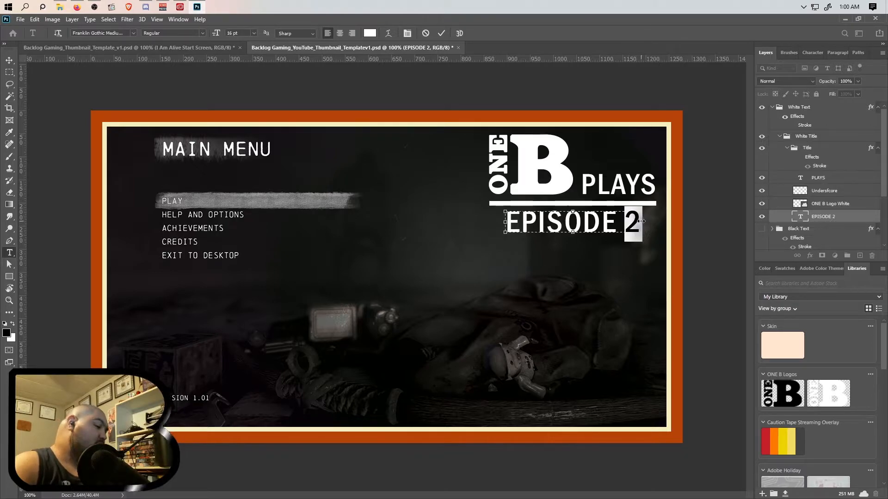
{"action": "type", "text": "1"}
{"action": "left_click", "coordinate": [441, 33]}
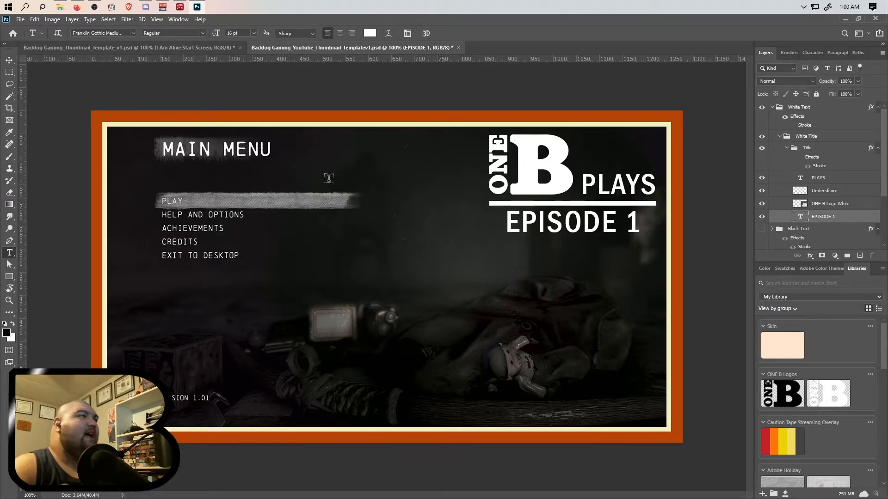
Shift the White Title group slightly left and down, further inside the thumbnail's upper-right border corner.
{"action": "key", "text": "v"}
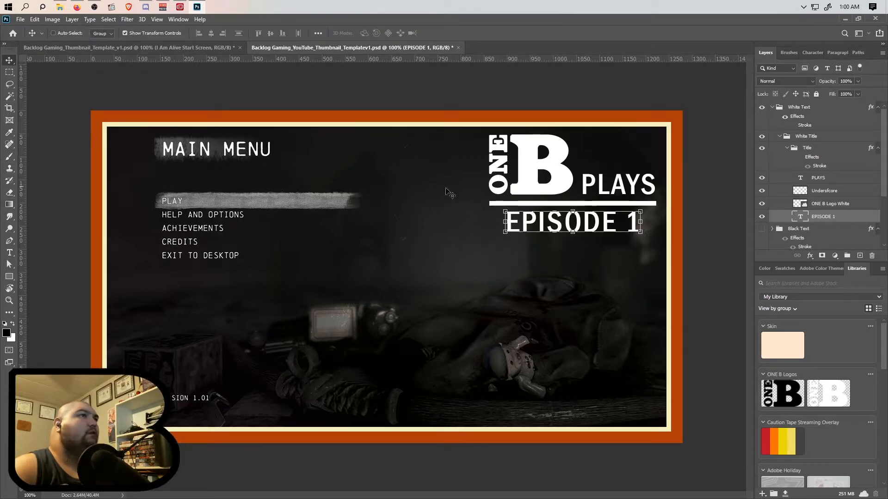
{"action": "left_click", "coordinate": [805, 136]}
{"action": "scroll", "coordinate": [639, 181], "scroll_direction": "up", "scroll_amount": 3}
{"action": "scroll", "coordinate": [639, 181], "scroll_direction": "up", "scroll_amount": 1}
{"action": "scroll", "coordinate": [639, 182], "scroll_direction": "right", "scroll_amount": 1}
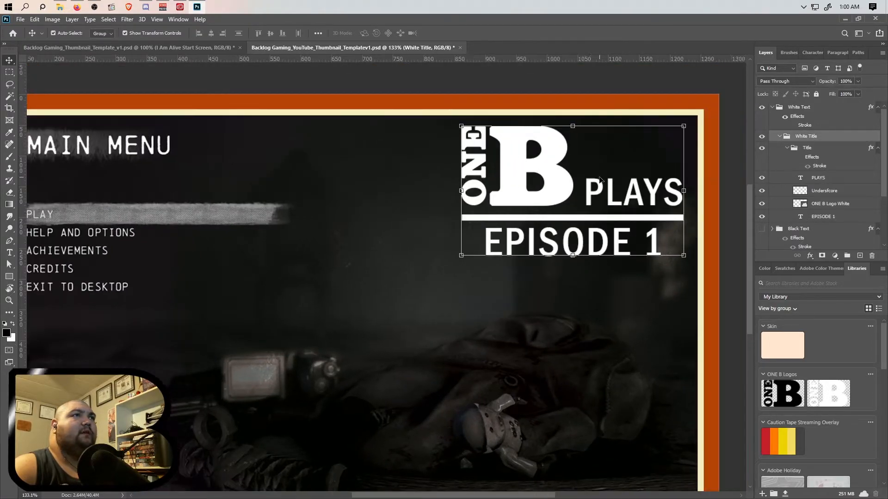
{"action": "scroll", "coordinate": [603, 182], "scroll_direction": "down", "scroll_amount": 3}
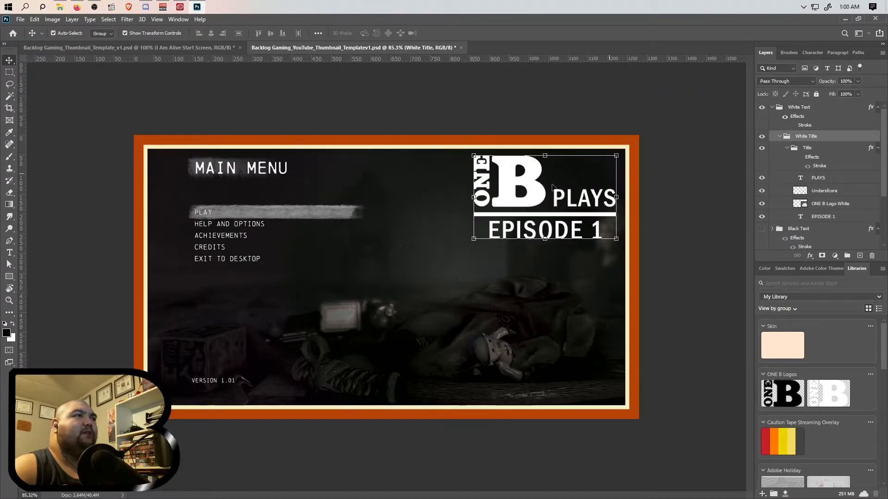
{"action": "scroll", "coordinate": [552, 186], "scroll_direction": "up", "scroll_amount": 3}
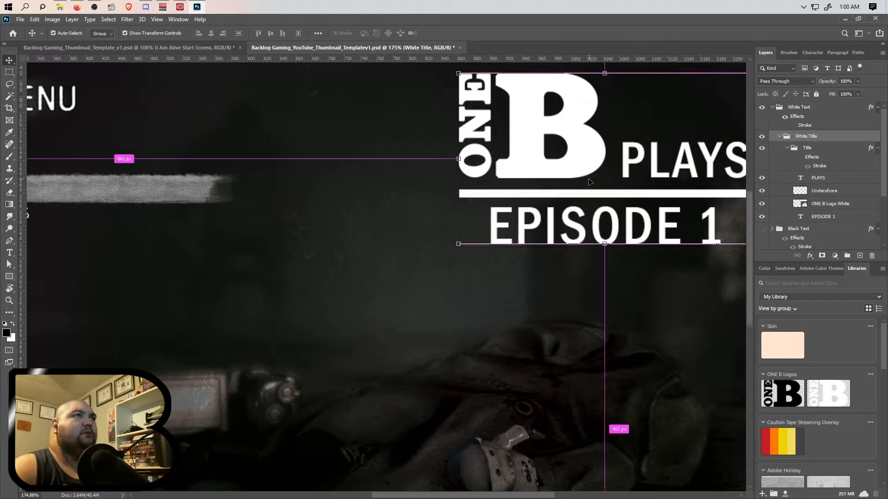
{"action": "scroll", "coordinate": [591, 183], "scroll_direction": "right", "scroll_amount": 1}
{"action": "scroll", "coordinate": [590, 181], "scroll_direction": "down", "scroll_amount": 1}
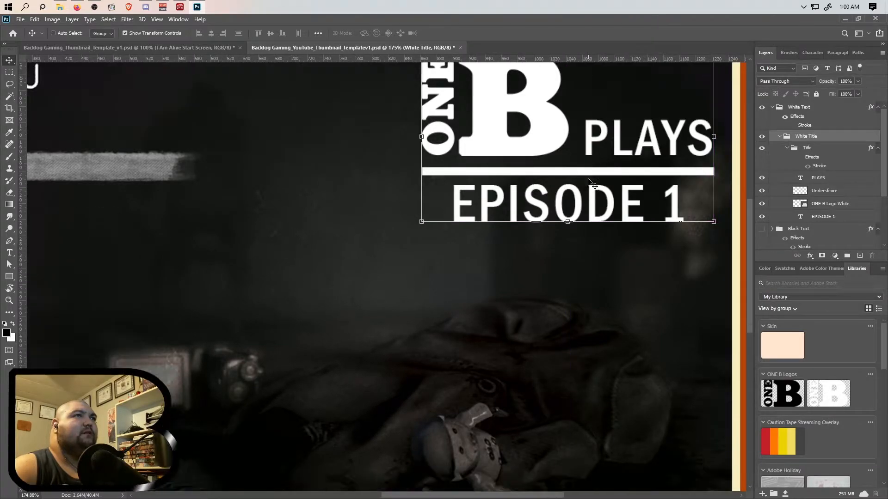
{"action": "scroll", "coordinate": [590, 185], "scroll_direction": "up", "scroll_amount": 4}
{"action": "mouse_move", "coordinate": [590, 236]}
{"action": "left_mouse_down"}
{"action": "mouse_move", "coordinate": [607, 211]}
{"action": "mouse_move", "coordinate": [611, 241]}
{"action": "mouse_move", "coordinate": [588, 242]}
{"action": "left_mouse_up"}
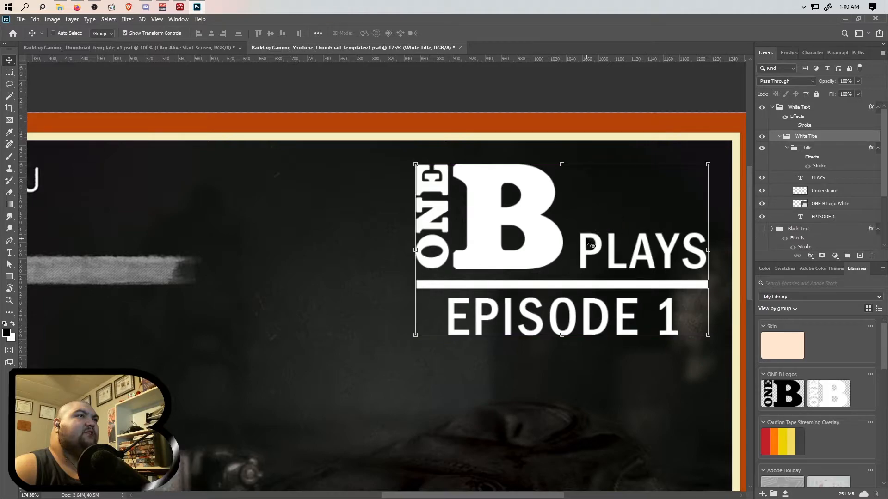
{"action": "scroll", "coordinate": [444, 245], "scroll_direction": "down", "scroll_amount": 5}
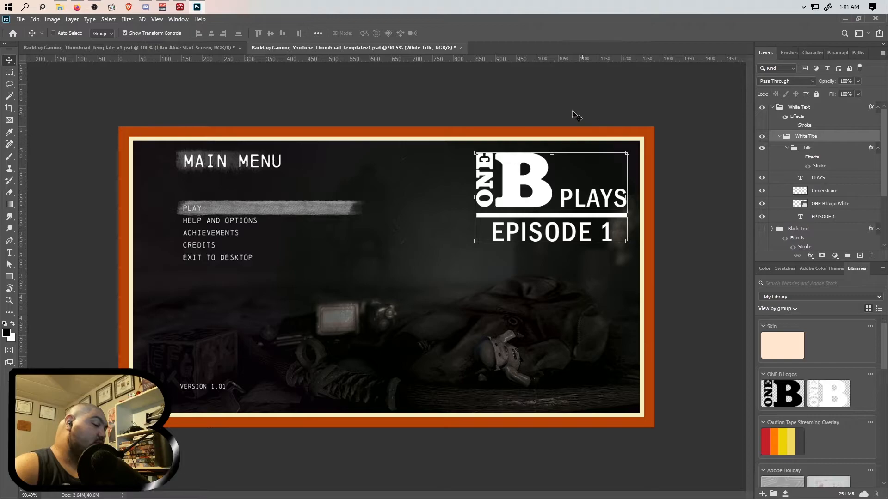
Start saving a copy of the document and create and open a new folder named I Am Alive inside Backlog Gaming.
{"action": "left_click", "coordinate": [20, 19]}
{"action": "left_click", "coordinate": [59, 130]}
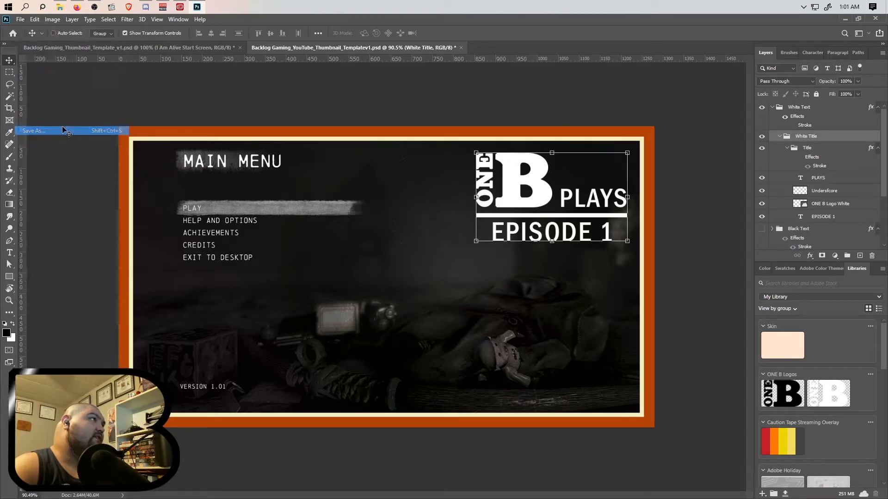
{"action": "left_click", "coordinate": [490, 339]}
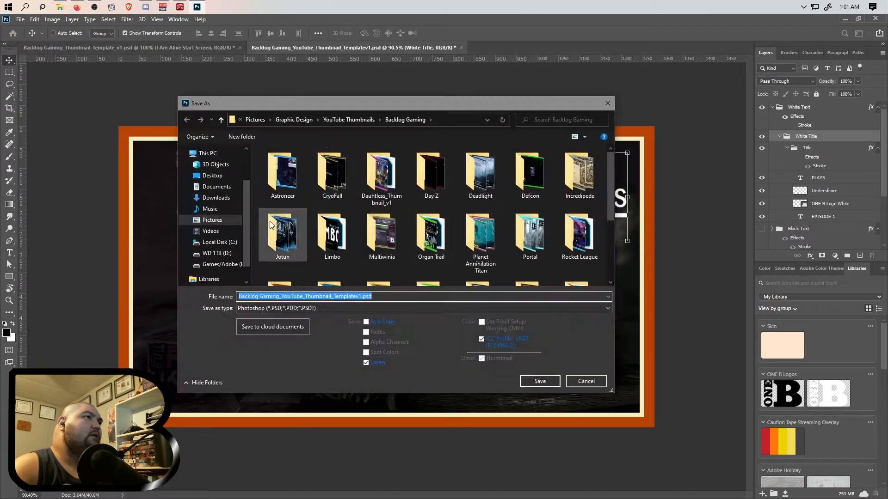
{"action": "left_click", "coordinate": [235, 137]}
{"action": "type", "text": "I Am Alive"}
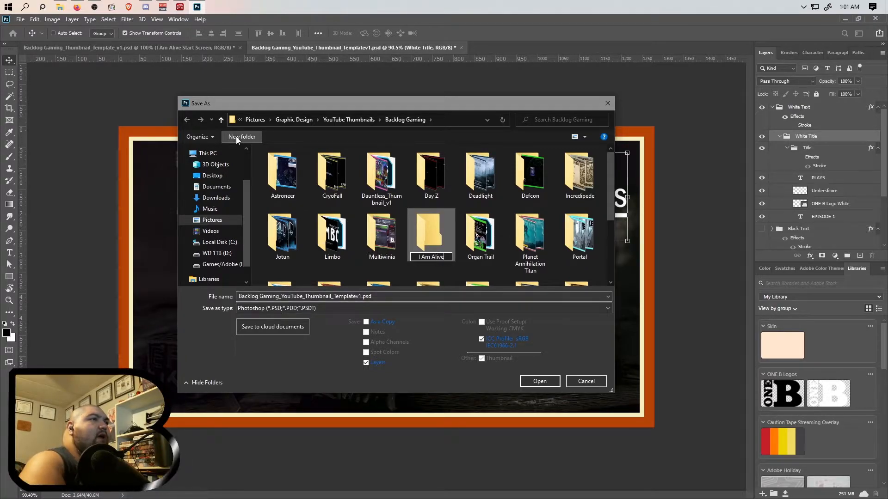
{"action": "left_click", "coordinate": [537, 381]}
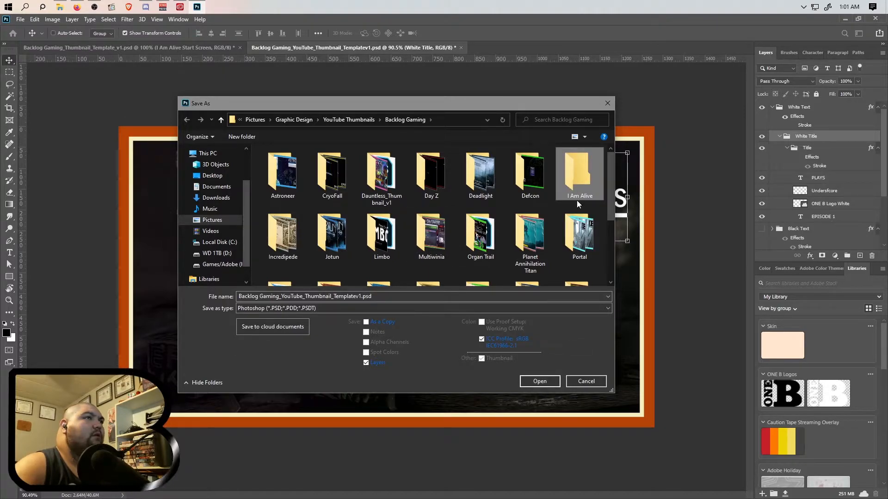
{"action": "left_click", "coordinate": [540, 381]}
Save the copy as I Am Alive Thumbnail.psd in Photoshop format with Maximize Compatibility enabled.
{"action": "left_click", "coordinate": [339, 297]}
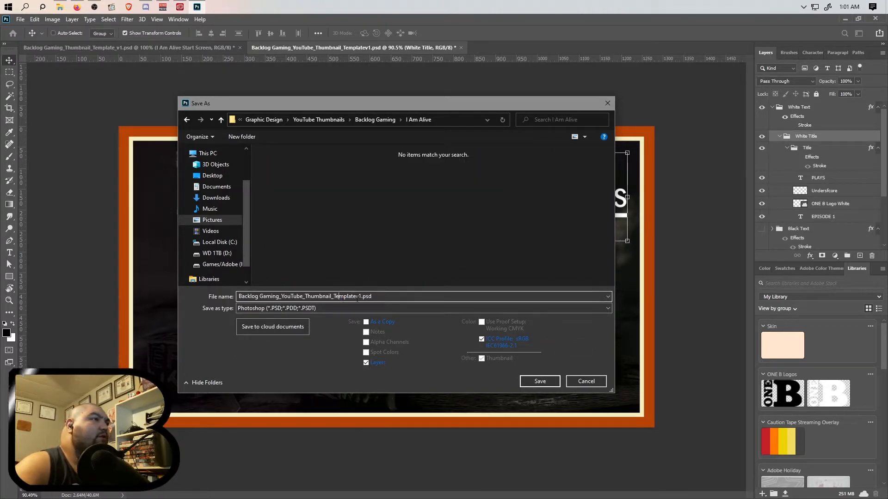
{"action": "left_click_drag", "start_coordinate": [358, 296], "coordinate": [171, 299]}
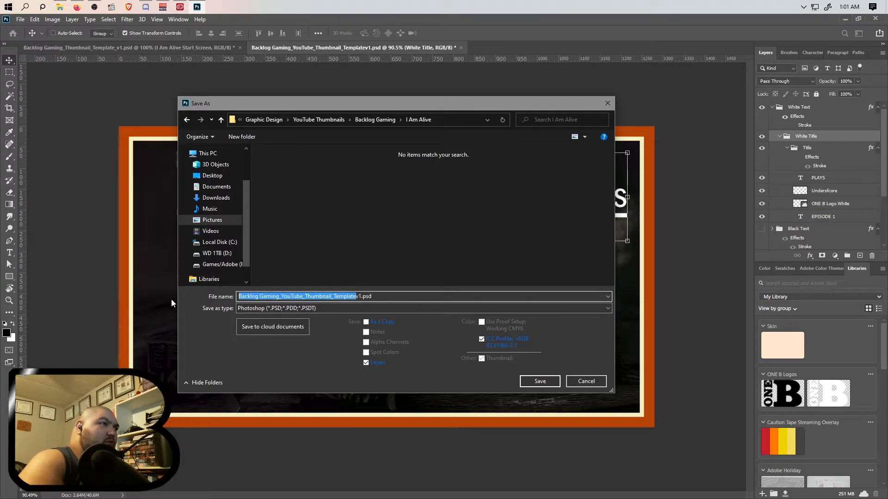
{"action": "type", "text": "I"}
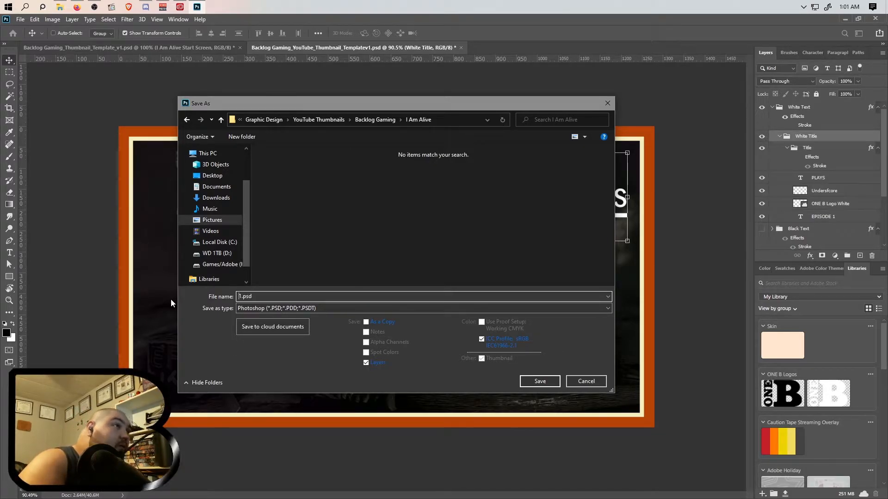
{"action": "type", "text": " Am Alive"}
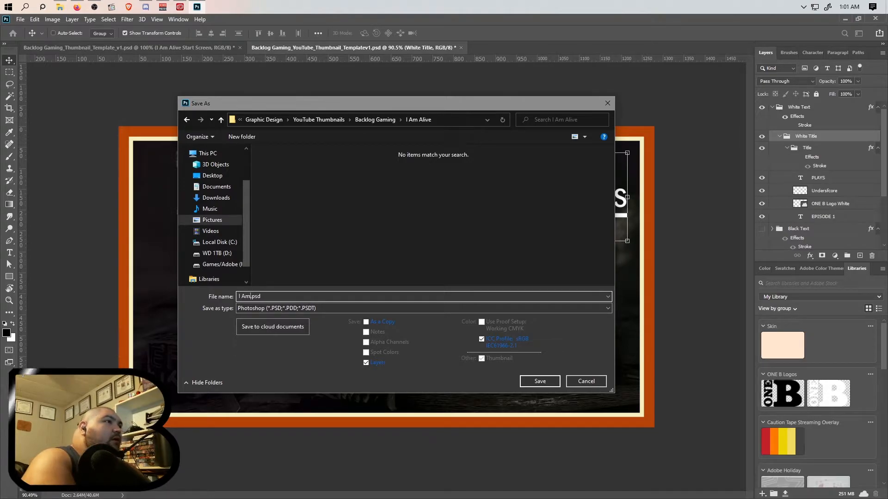
{"action": "type", "text": " Thumbnail"}
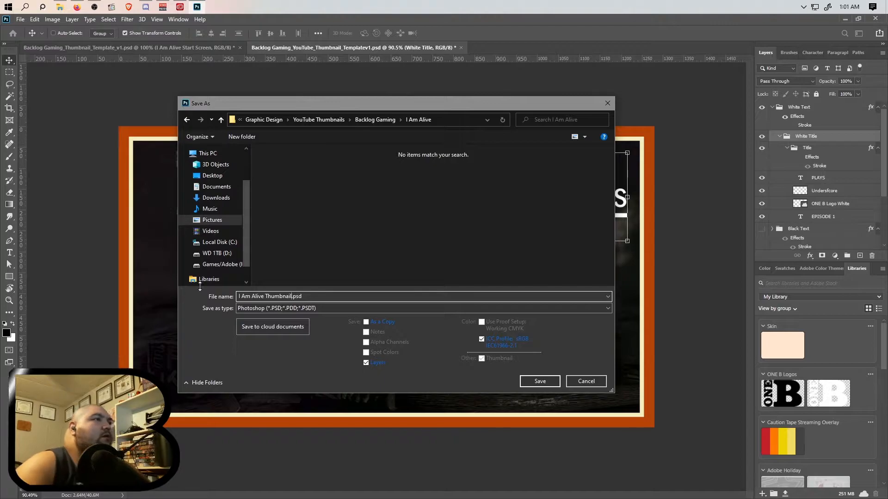
{"action": "left_click", "coordinate": [538, 381]}
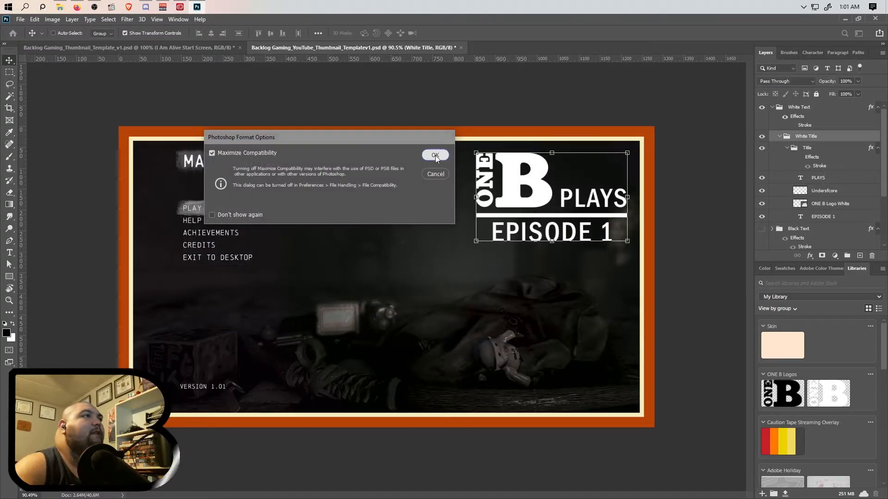
{"action": "left_click", "coordinate": [435, 155]}
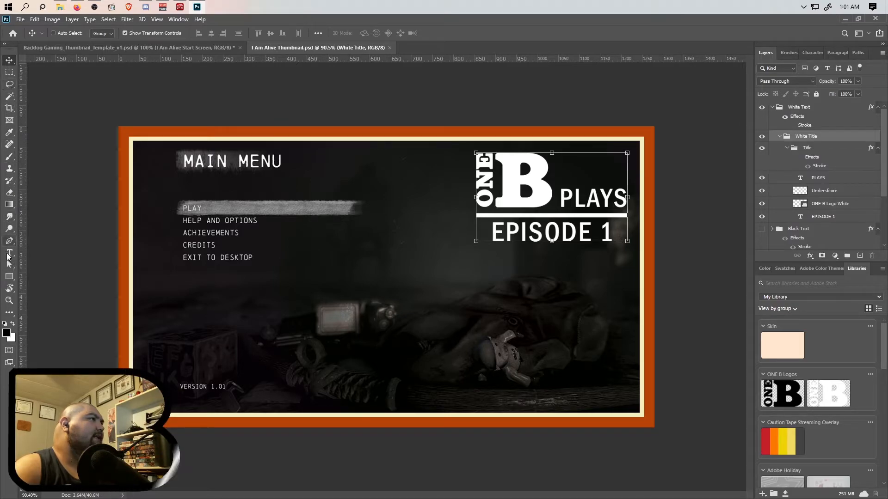
Fill the frame on the Border Inner layer with the near-black colour sampled from the box in the start screen image.
{"action": "left_click", "coordinate": [9, 132]}
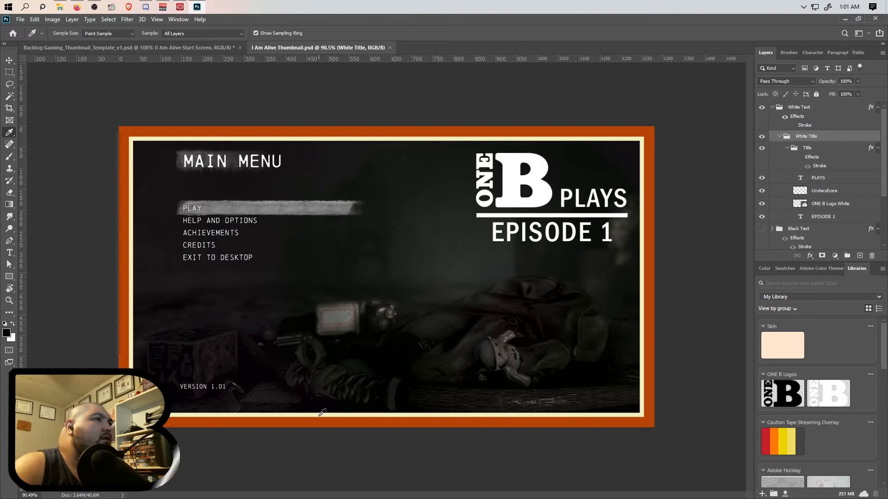
{"action": "left_click", "coordinate": [225, 360]}
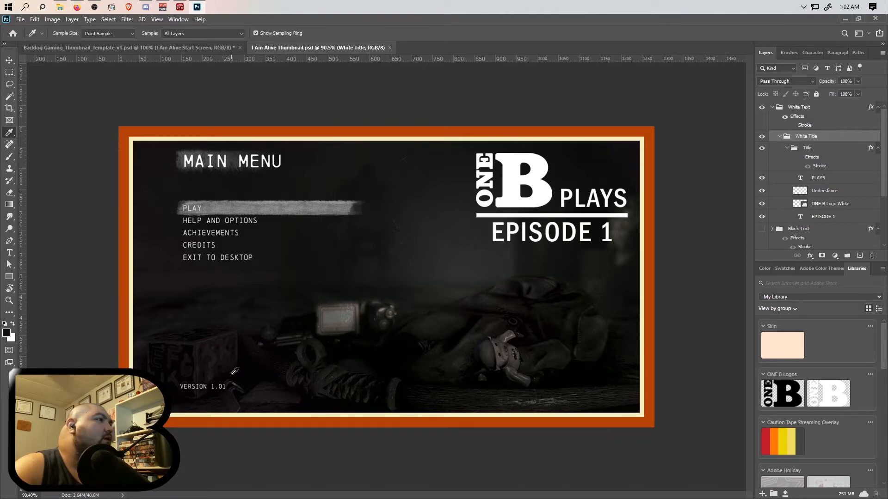
{"action": "left_click", "coordinate": [203, 360]}
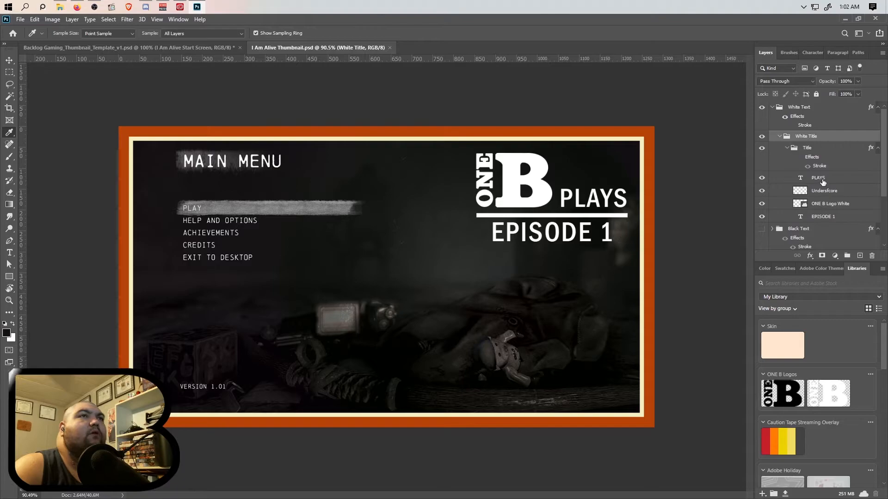
{"action": "left_click", "coordinate": [780, 137]}
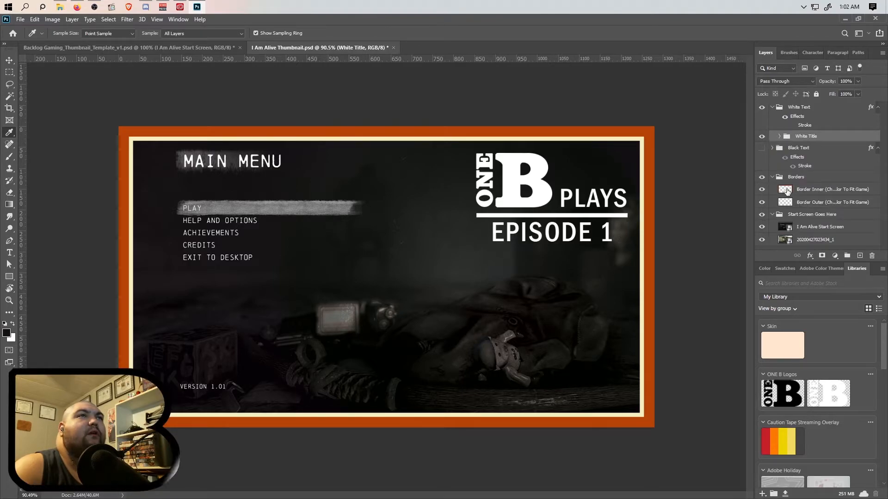
{"action": "left_click", "coordinate": [807, 190]}
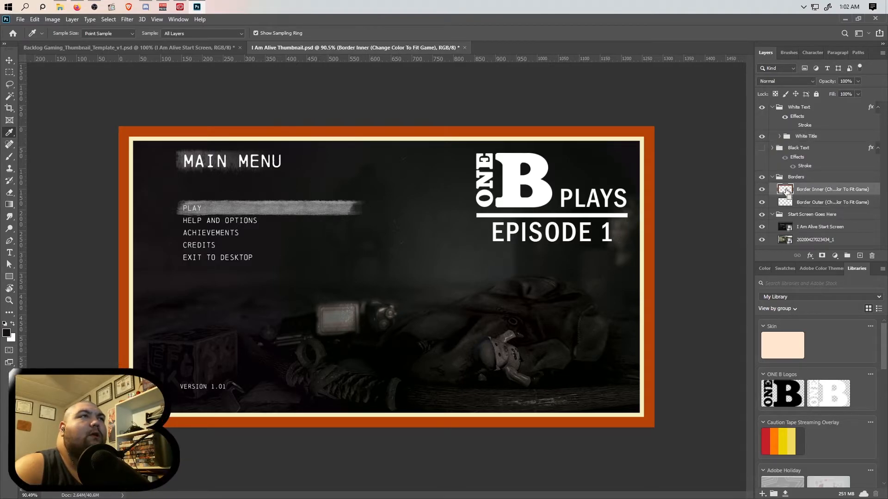
{"action": "left_click", "coordinate": [786, 191], "text": "ctrl"}
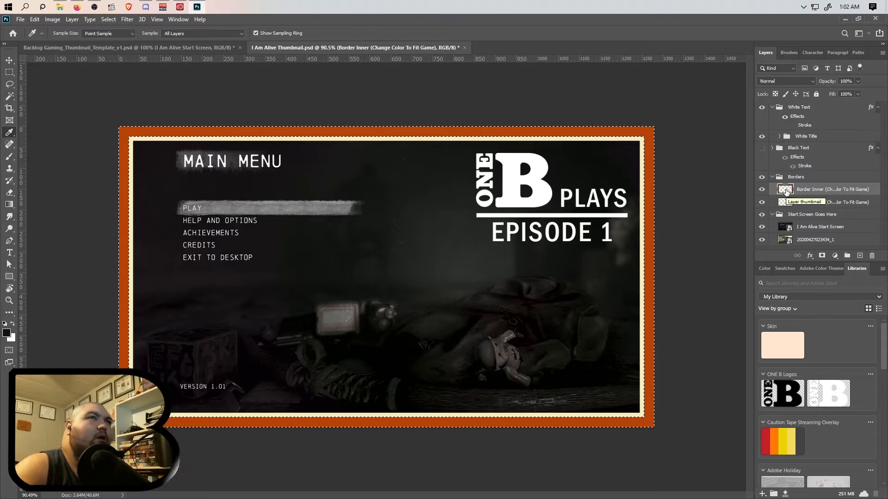
{"action": "key", "text": "alt+BackSpace"}
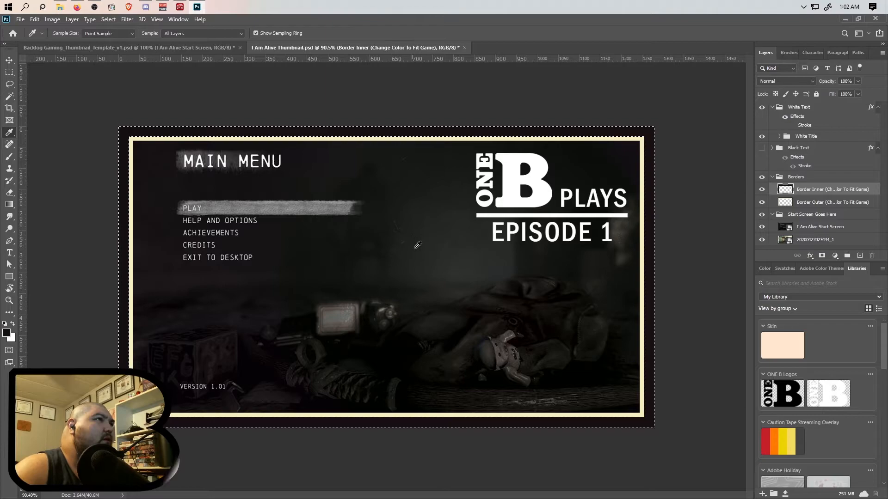
Fill the frame on the Border Outer layer with the dark grey sampled from the backdrop below the EPISODE 1 text.
{"action": "left_click", "coordinate": [499, 261]}
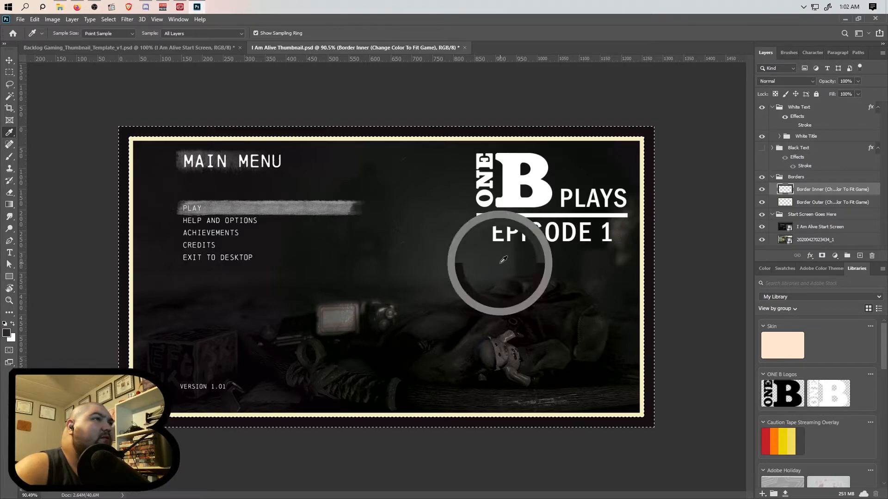
{"action": "left_click", "coordinate": [816, 206]}
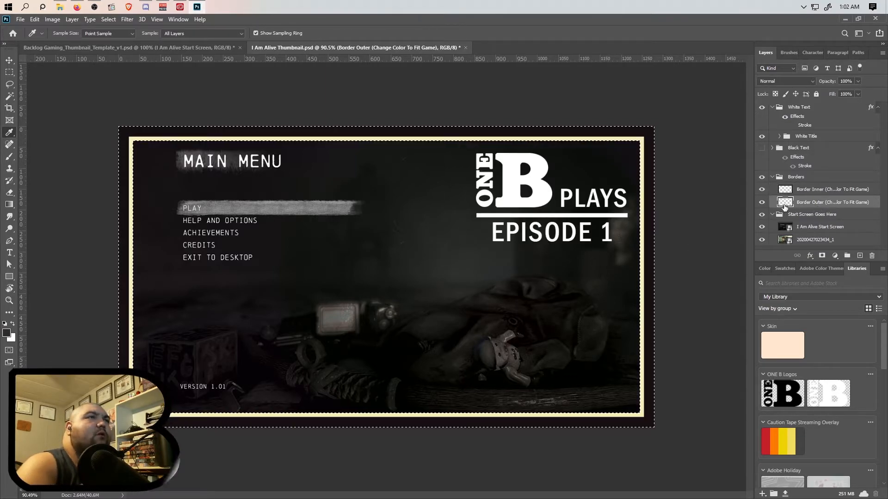
{"action": "key", "text": "alt+BackSpace"}
{"action": "key", "text": "ctrl+d"}
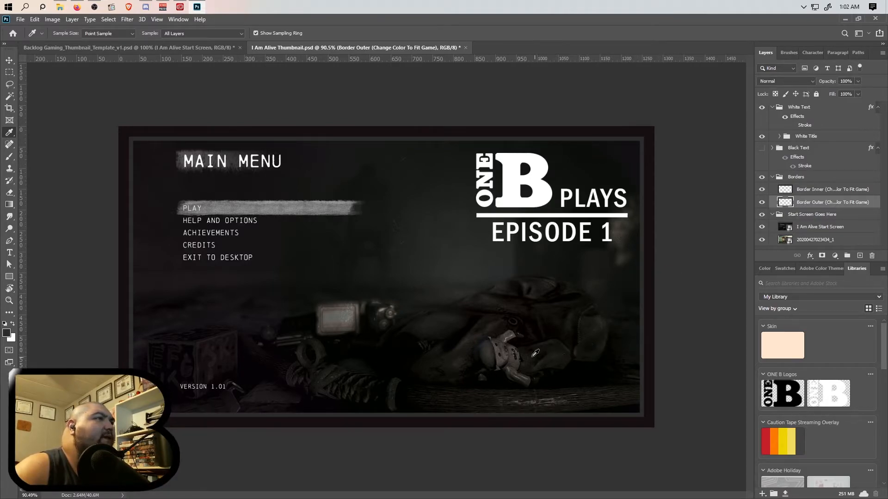
Refill the Border Outer frame with the lighter grey sampled from the lit device screen in the artwork, and save the document.
{"action": "left_click", "coordinate": [352, 316]}
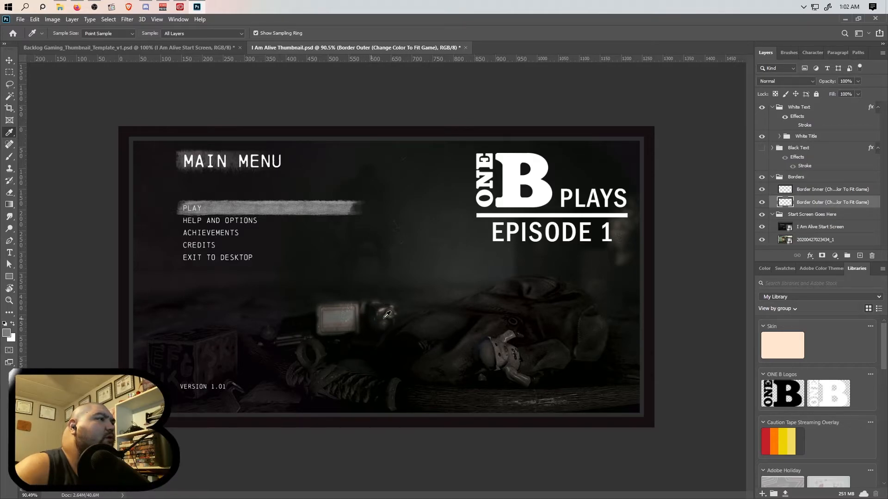
{"action": "left_click", "coordinate": [793, 204], "text": "ctrl"}
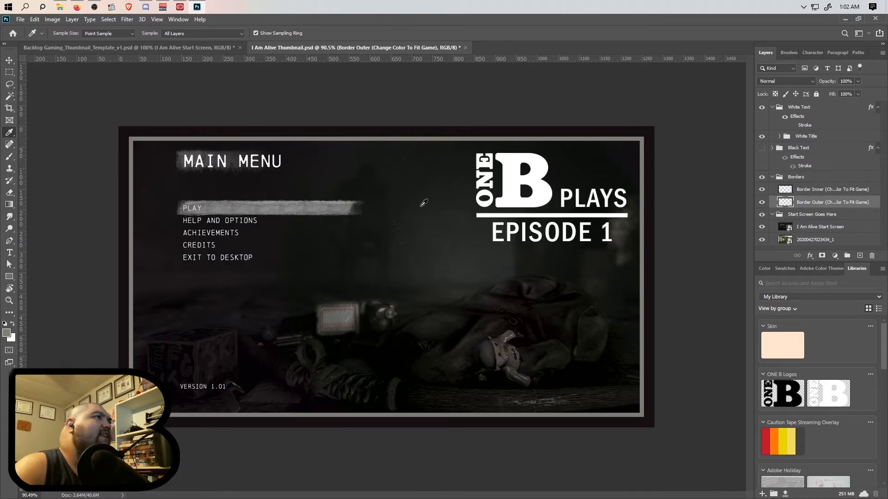
{"action": "left_click", "coordinate": [20, 19]}
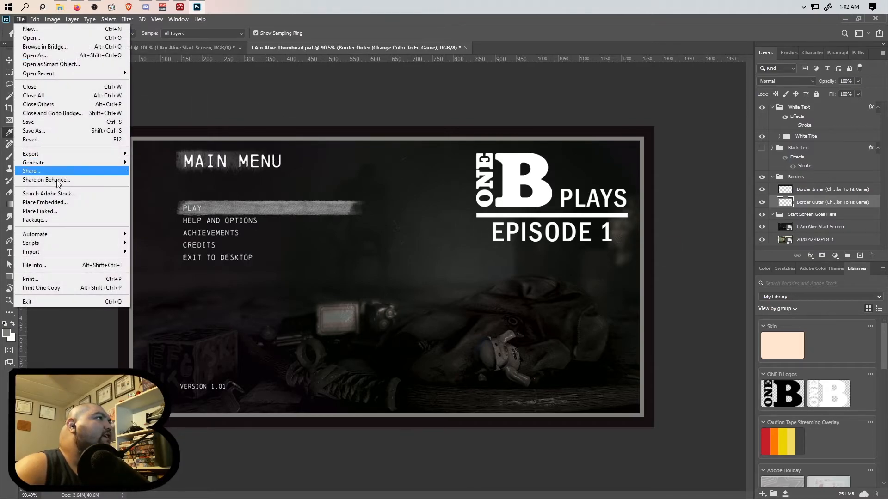
{"action": "left_click", "coordinate": [106, 122]}
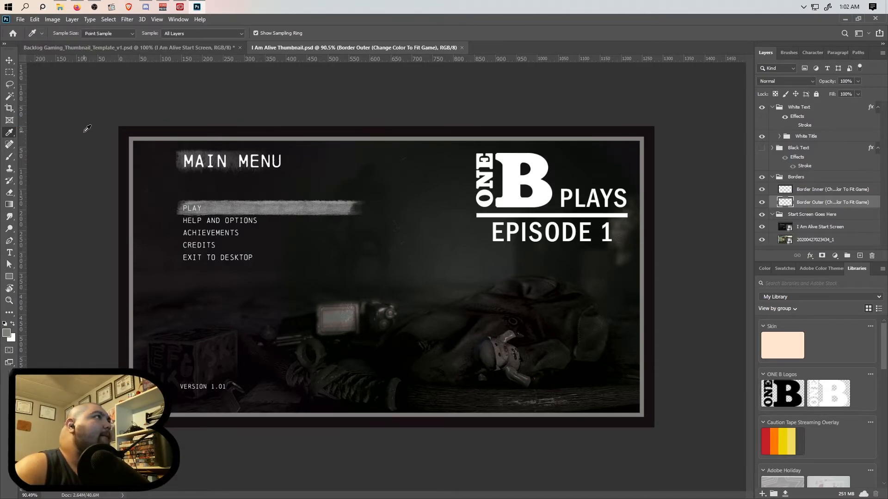
Quick-export the thumbnail as a PNG named "I Am Alive Thumbnail -Episode 1.png" in the I Am Alive folder.
{"action": "left_click", "coordinate": [20, 19]}
{"action": "mouse_move", "coordinate": [46, 154]}
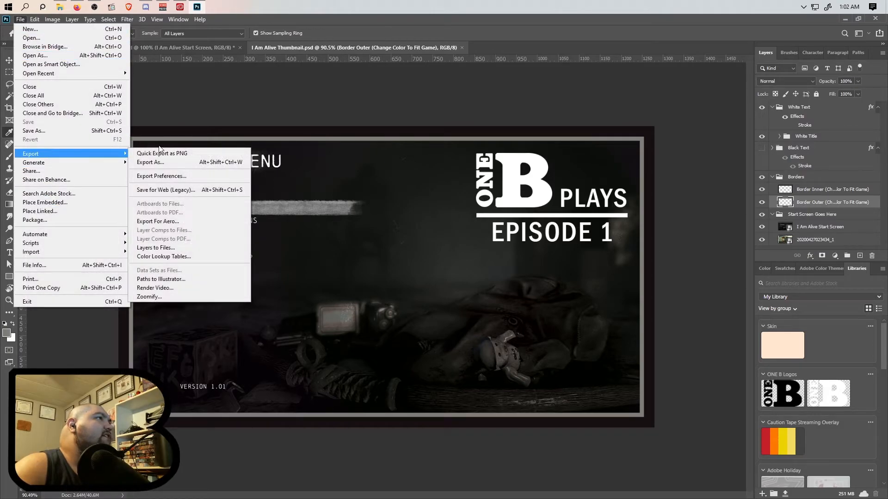
{"action": "left_click", "coordinate": [159, 149]}
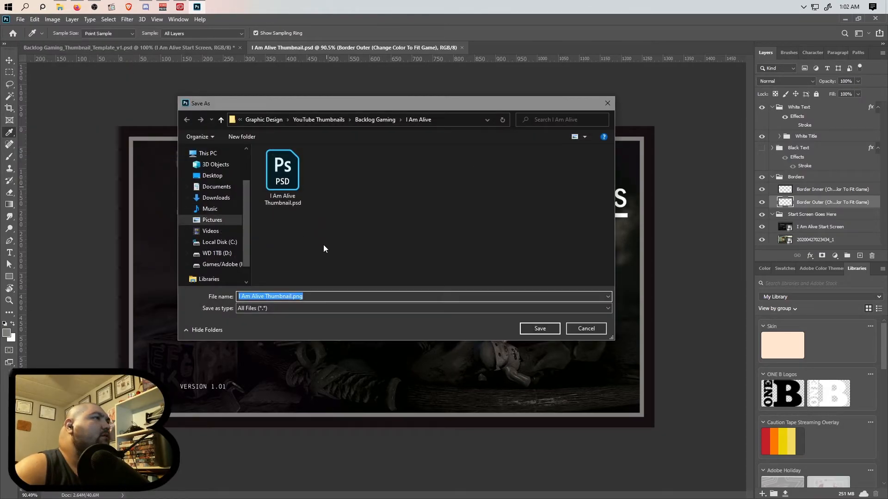
{"action": "left_click", "coordinate": [289, 296]}
{"action": "left_click", "coordinate": [291, 296]}
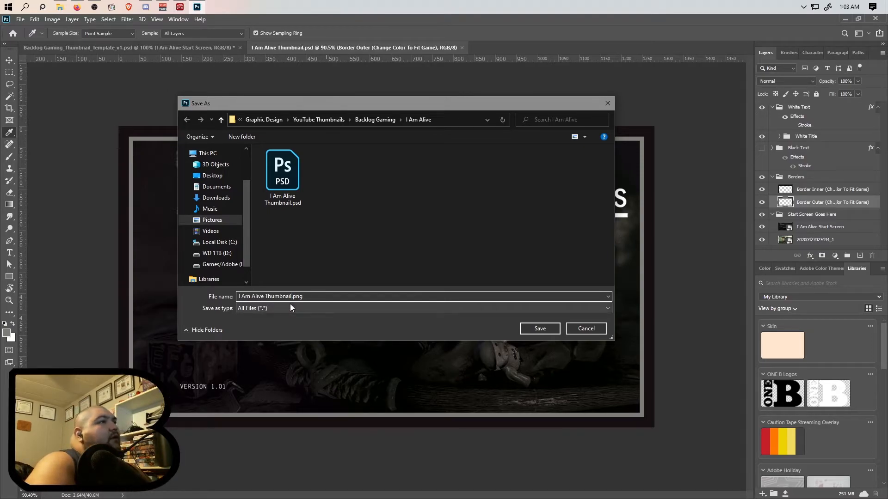
{"action": "type", "text": "-Episode 1"}
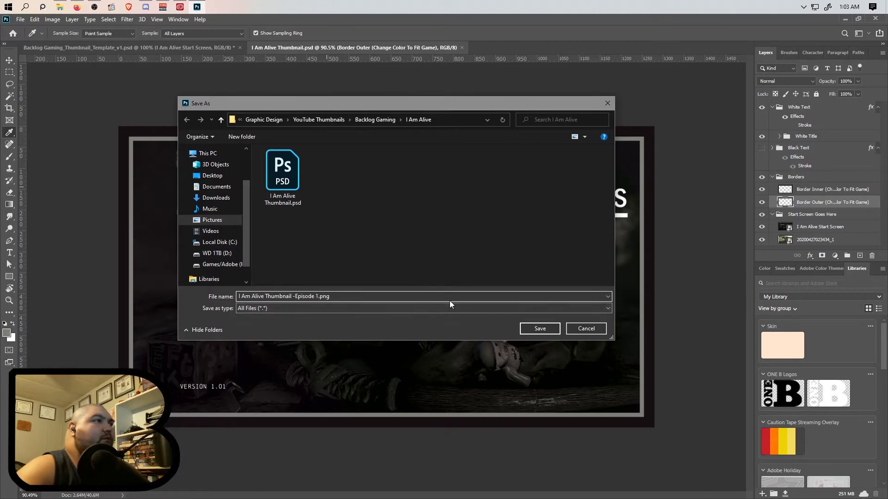
{"action": "left_click", "coordinate": [538, 328]}
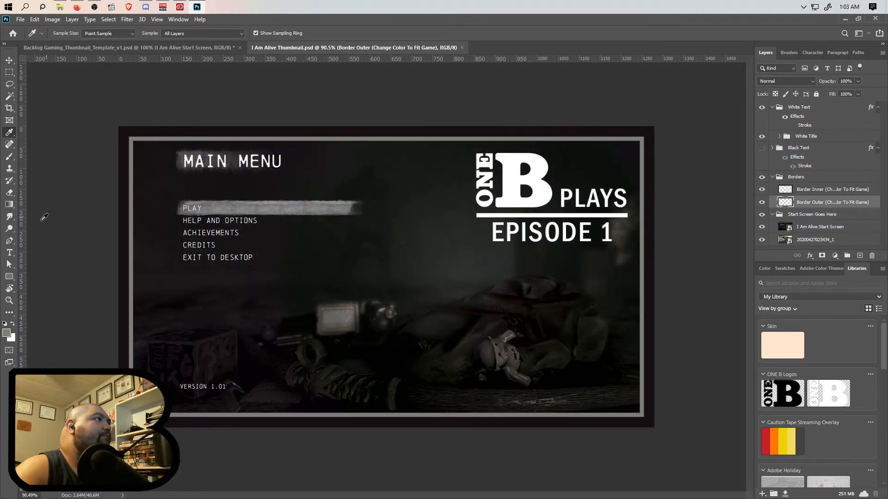
Change the episode number in the white title text so that it reads EPISODE 2.
{"action": "key", "text": "t"}
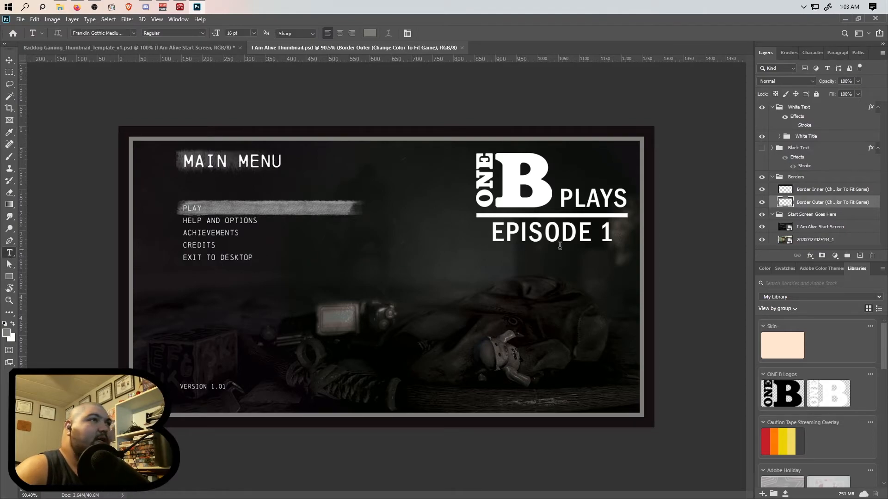
{"action": "left_click", "coordinate": [606, 231]}
{"action": "double_click", "coordinate": [606, 232]}
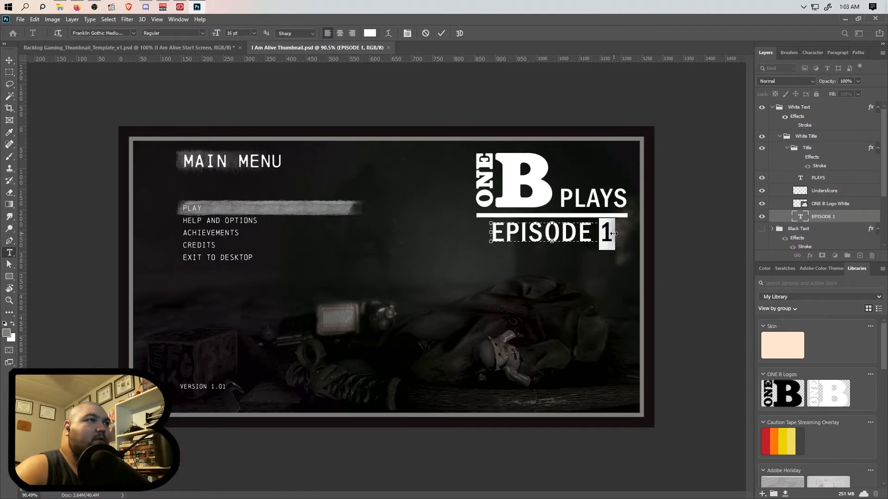
{"action": "type", "text": "2"}
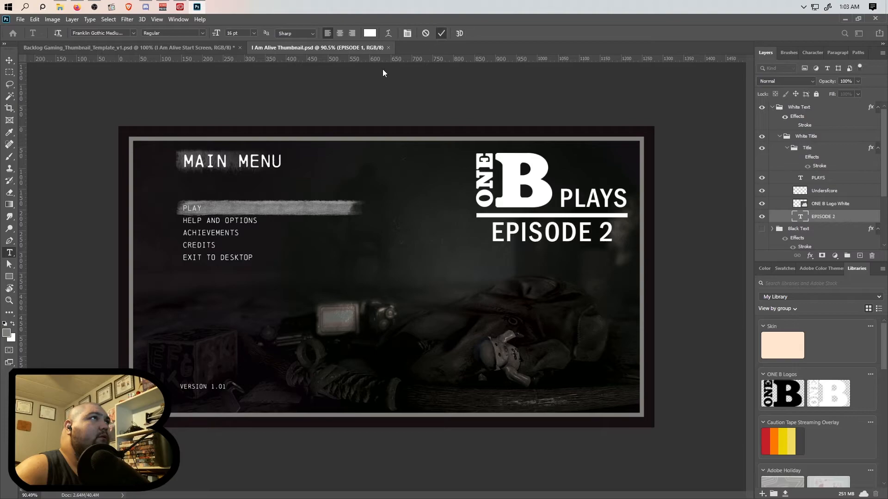
Quick-export the second episode's thumbnail as "I Am Alive Thumbnail -Episode 2.png", reusing the existing PNG's name as the base.
{"action": "left_click", "coordinate": [21, 19]}
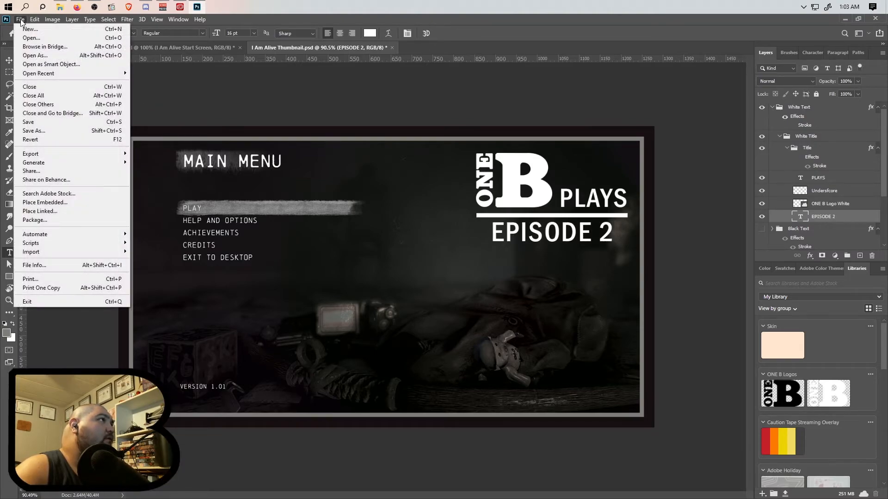
{"action": "mouse_move", "coordinate": [49, 153]}
{"action": "left_click", "coordinate": [178, 158]}
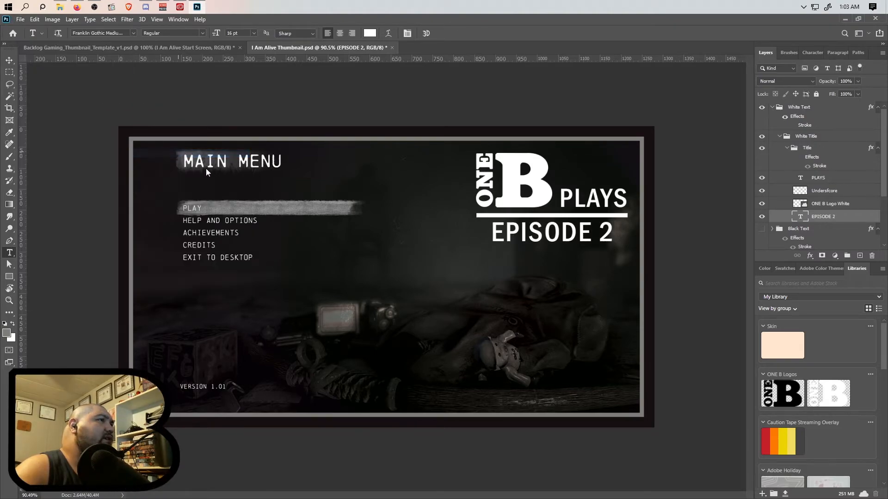
{"action": "left_click", "coordinate": [278, 182]}
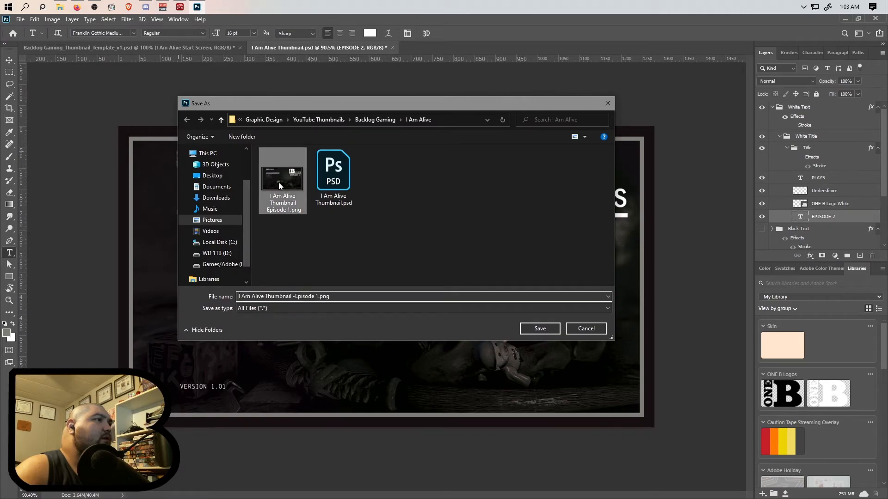
{"action": "left_click", "coordinate": [318, 297]}
{"action": "left_click", "coordinate": [317, 297]}
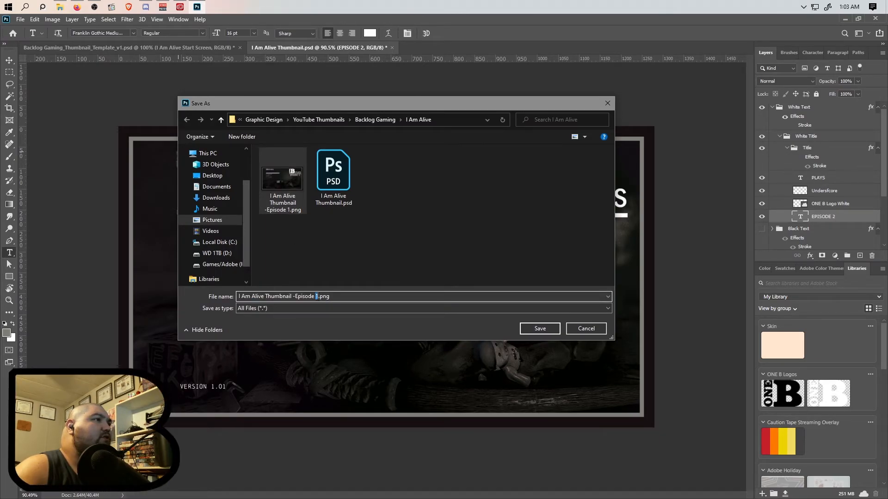
{"action": "type", "text": "2"}
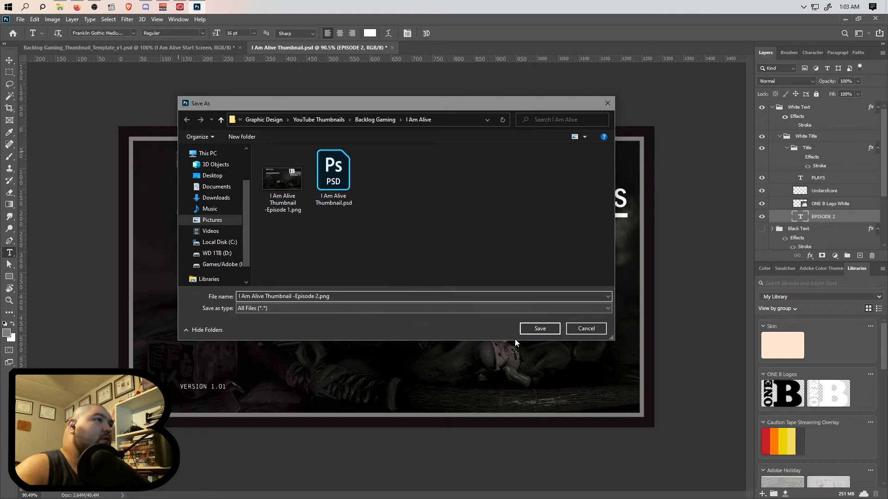
{"action": "left_click", "coordinate": [540, 328]}
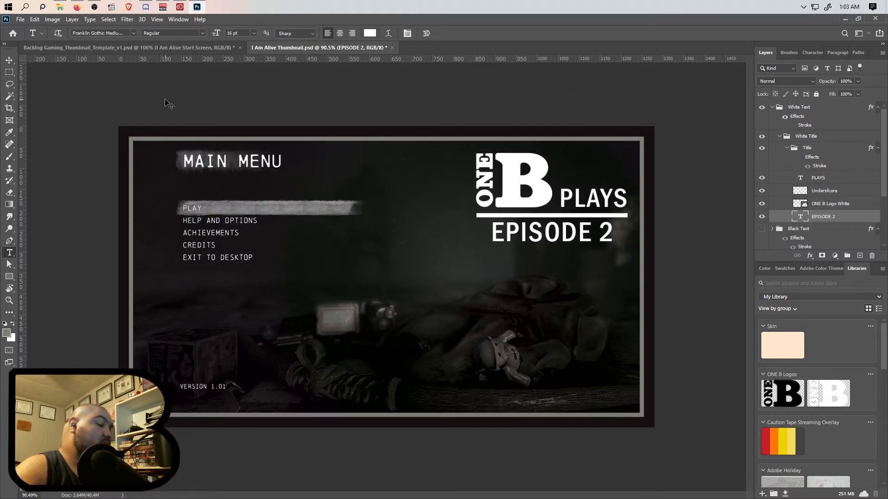
Edit the episode number in the white title text to read EPISODE 3 and commit the change.
{"action": "double_click", "coordinate": [613, 234]}
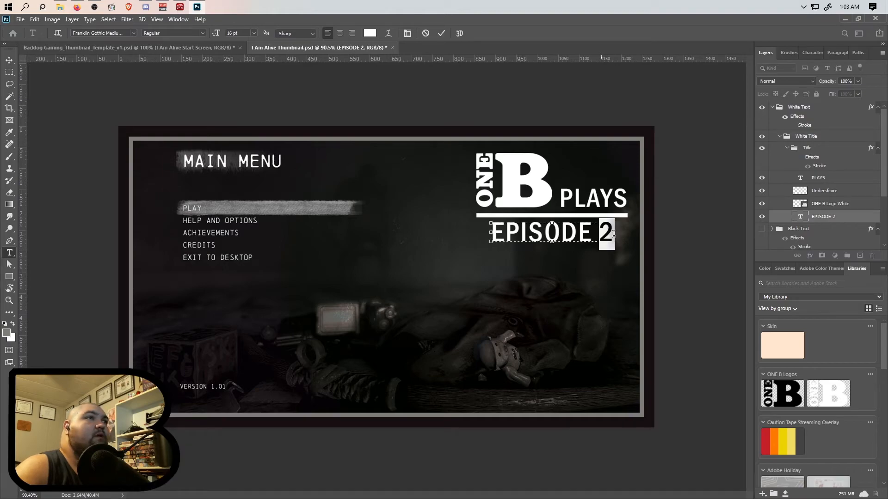
{"action": "type", "text": "3"}
{"action": "left_click", "coordinate": [436, 34]}
Quick-export the third episode's thumbnail as "I Am Alive Thumbnail -Episode 3.png" in the same folder.
{"action": "left_click", "coordinate": [20, 20]}
{"action": "mouse_move", "coordinate": [54, 153]}
{"action": "left_click", "coordinate": [159, 154]}
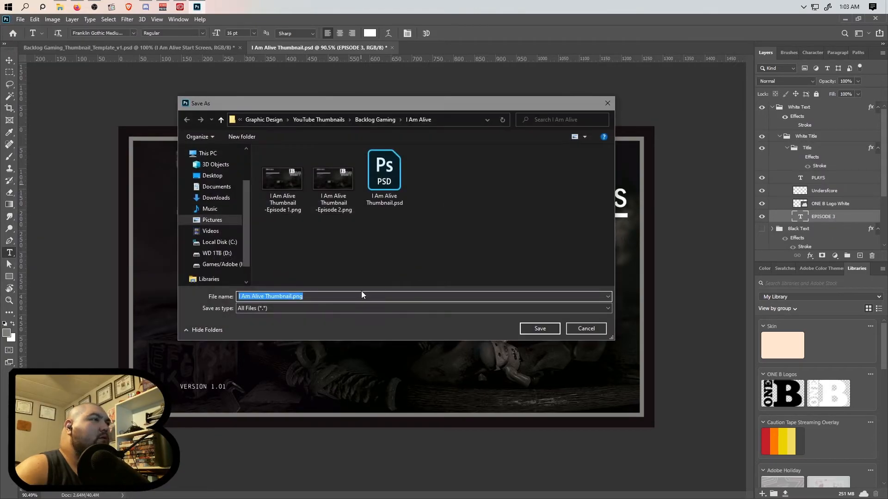
{"action": "left_click", "coordinate": [319, 187]}
{"action": "left_click", "coordinate": [318, 296]}
{"action": "left_click", "coordinate": [317, 296]}
{"action": "key", "text": "Delete"}
{"action": "type", "text": "3"}
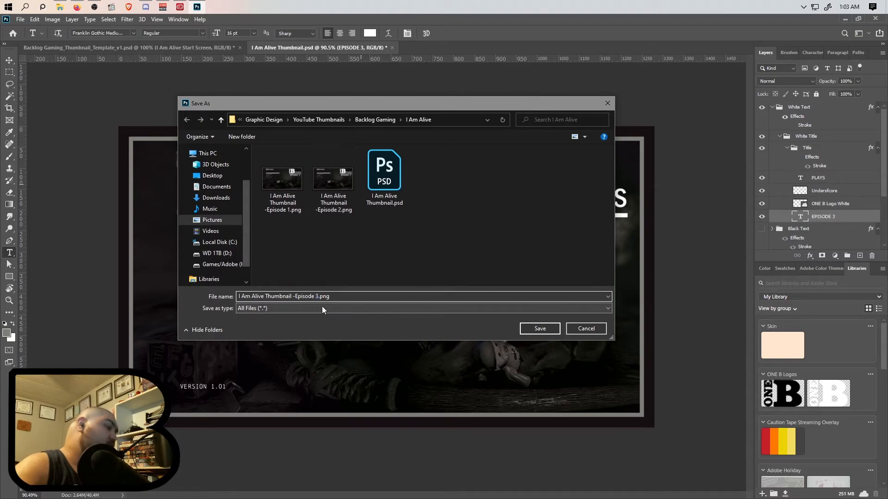
{"action": "left_click", "coordinate": [540, 329]}
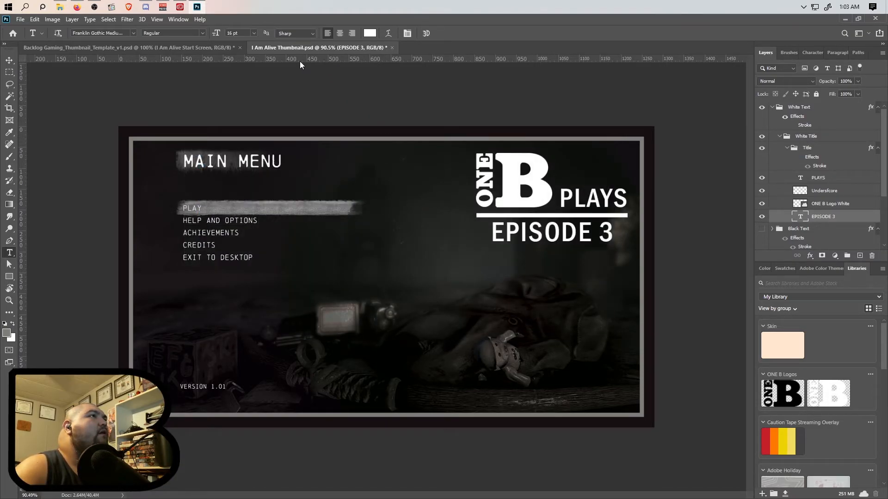
Replace the number in the episode title text so that it reads EPISODE 4 and commit the text edit.
{"action": "left_click", "coordinate": [602, 237]}
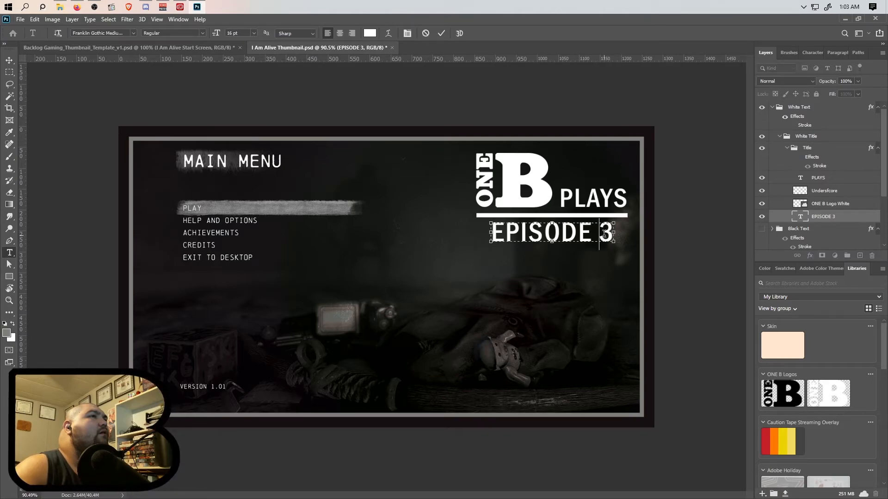
{"action": "key", "text": "shift+Right"}
{"action": "type", "text": "4"}
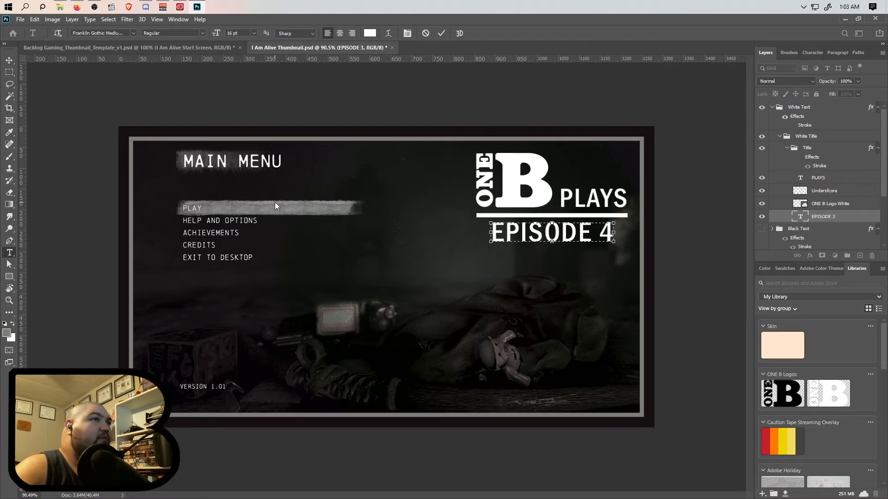
{"action": "left_click", "coordinate": [21, 19]}
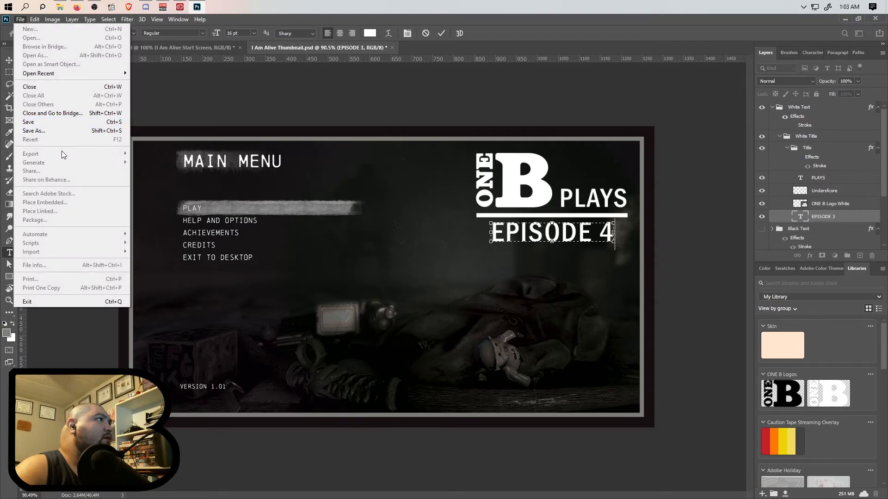
{"action": "left_click", "coordinate": [441, 34]}
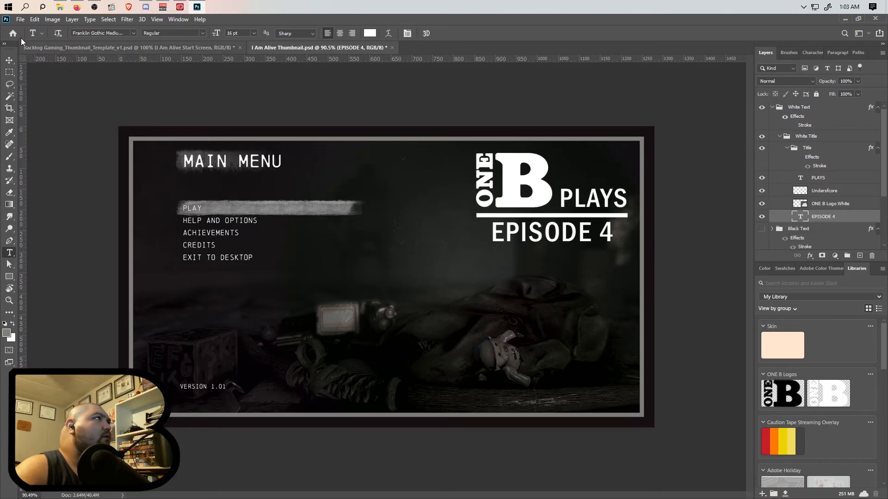
Quick-export the fourth episode's thumbnail as "I Am Alive Thumbnail -Episode 4.png", basing the name on the Episode 3 file.
{"action": "left_click", "coordinate": [21, 19]}
{"action": "mouse_move", "coordinate": [48, 152]}
{"action": "left_click", "coordinate": [146, 154]}
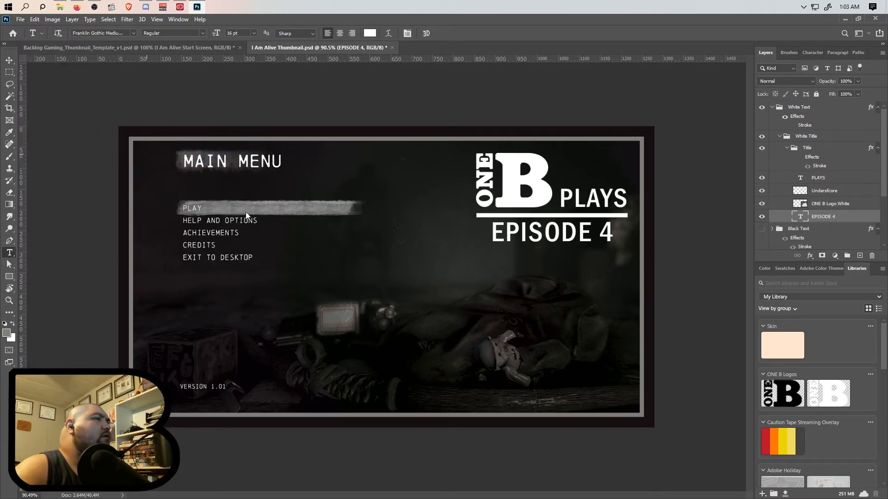
{"action": "left_click", "coordinate": [384, 187]}
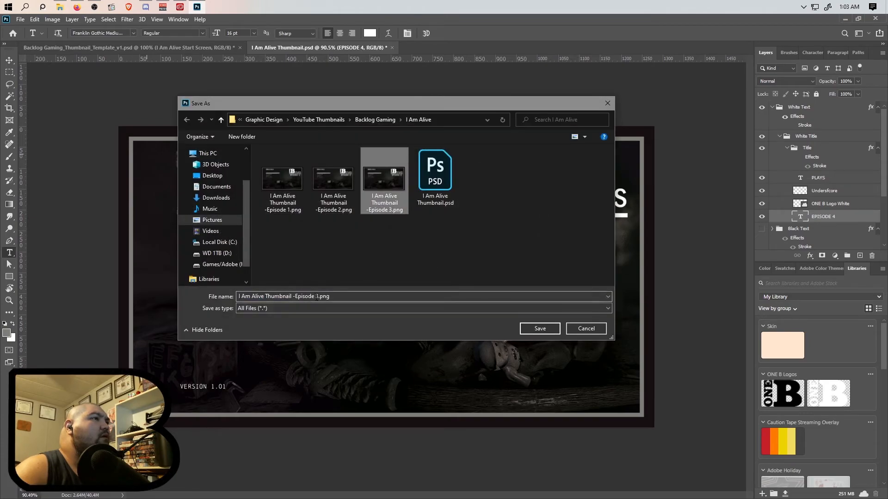
{"action": "left_click", "coordinate": [317, 296]}
{"action": "left_click", "coordinate": [317, 296]}
{"action": "type", "text": "4"}
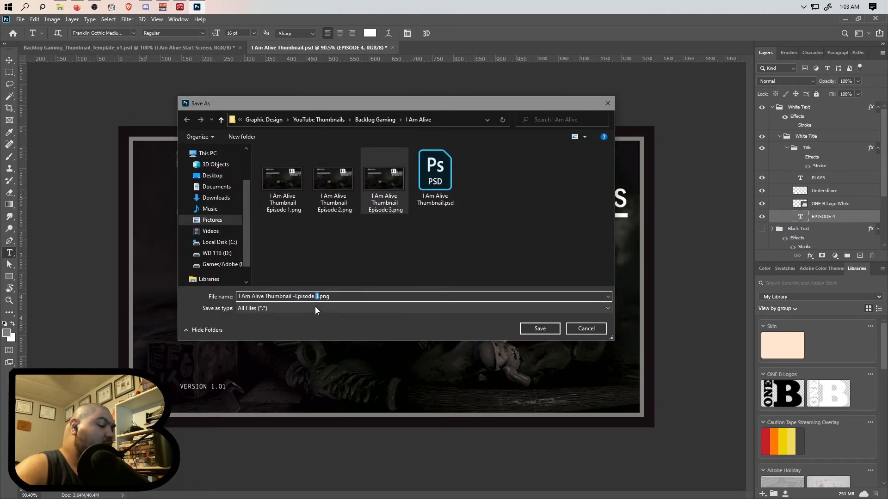
{"action": "left_click", "coordinate": [541, 327]}
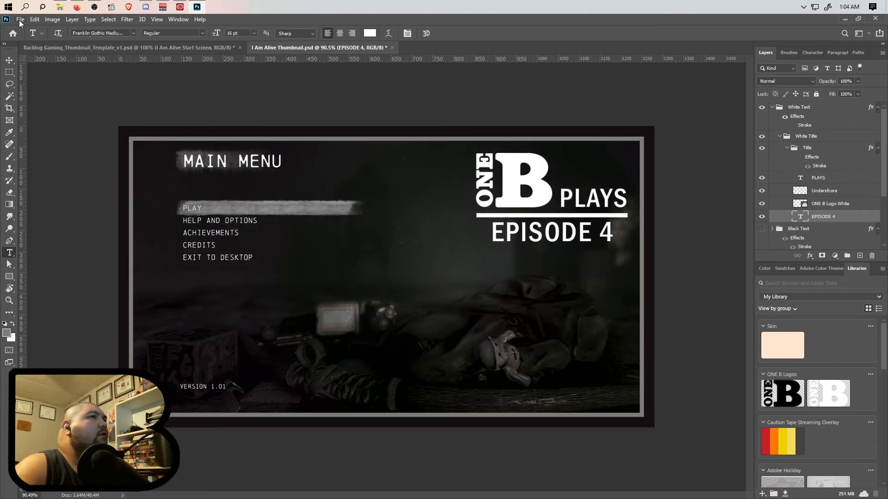
Update the episode title text to EPISODE 5 and commit the edit.
{"action": "double_click", "coordinate": [605, 230]}
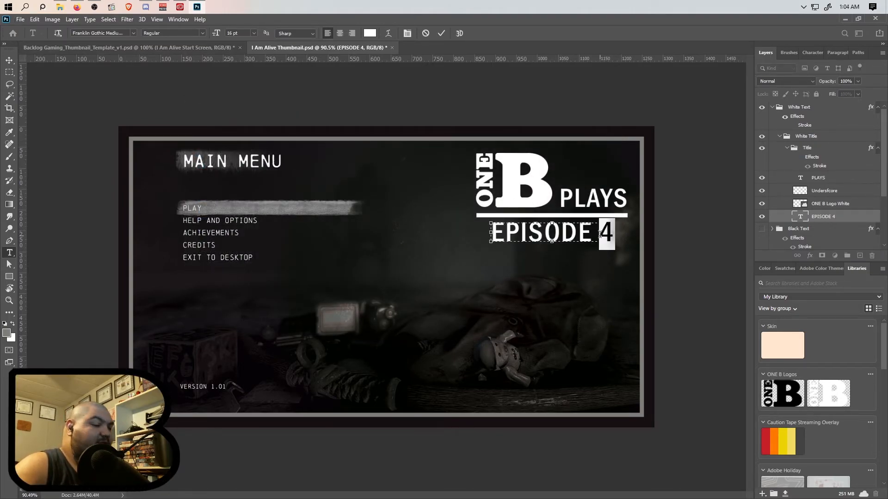
{"action": "type", "text": "5"}
{"action": "left_click", "coordinate": [441, 33]}
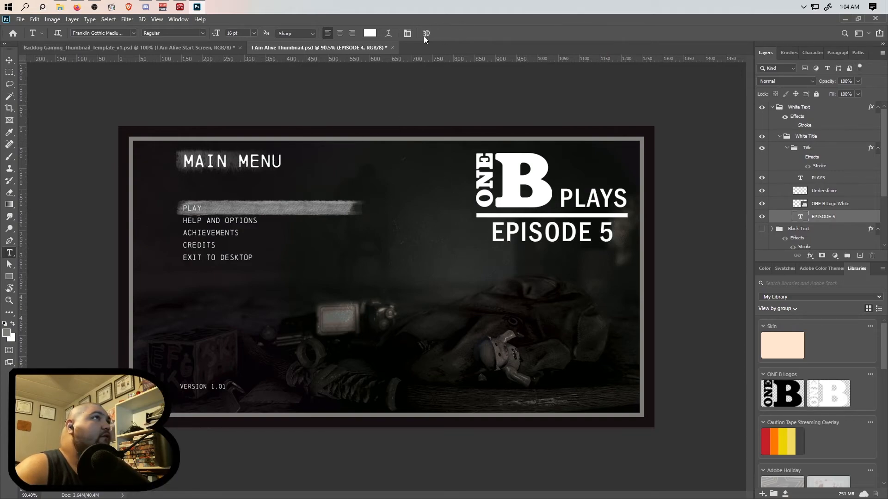
{"action": "left_click", "coordinate": [20, 19]}
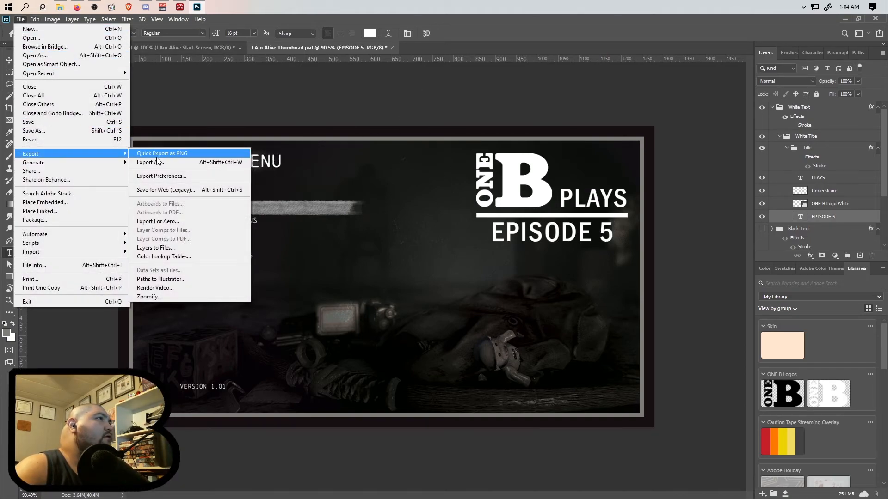
{"action": "left_click", "coordinate": [156, 156]}
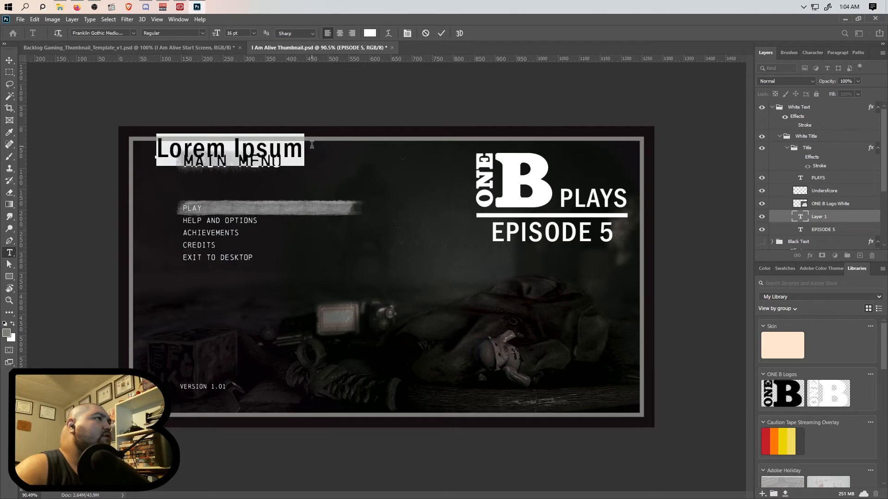
{"action": "key", "text": "Escape"}
Export the fifth episode's thumbnail as "I Am Alive Thumbnail -Episode 5.png", basing the name on the Episode 4 file.
{"action": "key", "text": "ctrl+shift+s"}
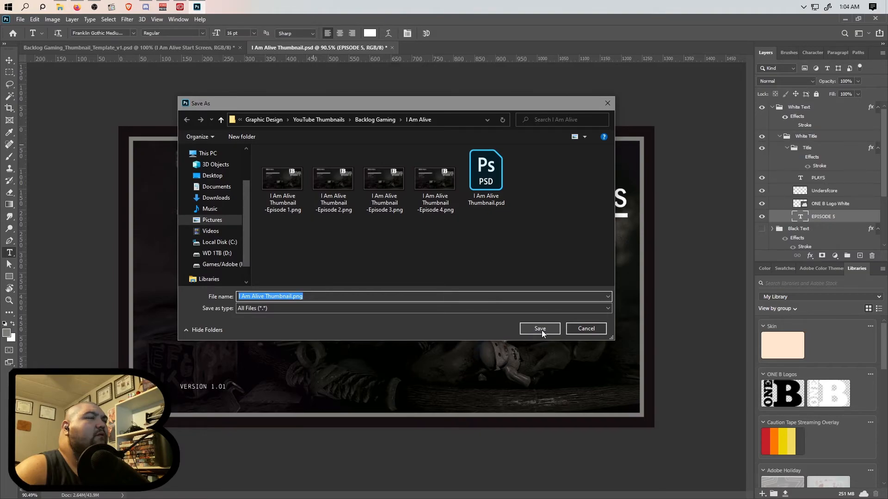
{"action": "left_click", "coordinate": [439, 190]}
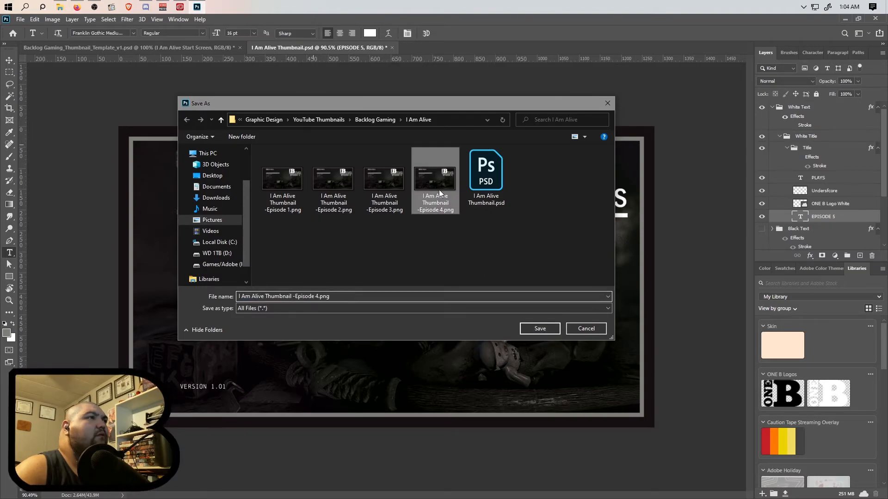
{"action": "left_click", "coordinate": [316, 296]}
{"action": "double_click", "coordinate": [317, 297]}
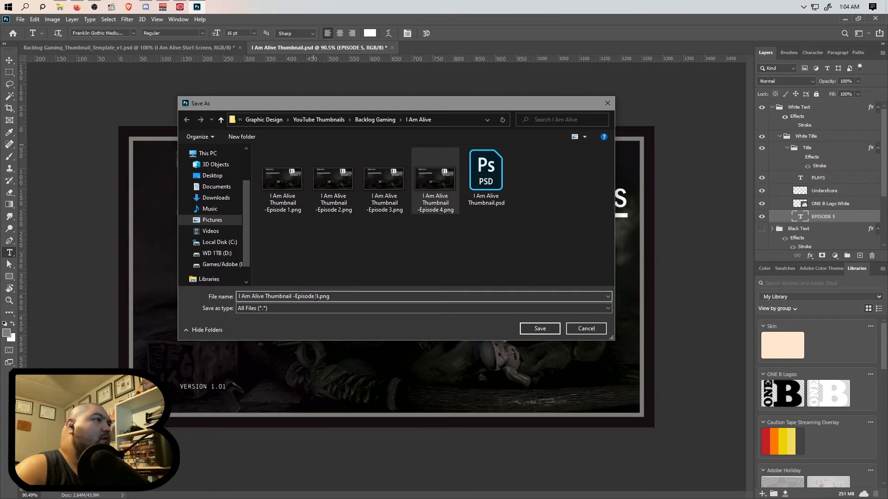
{"action": "type", "text": "5"}
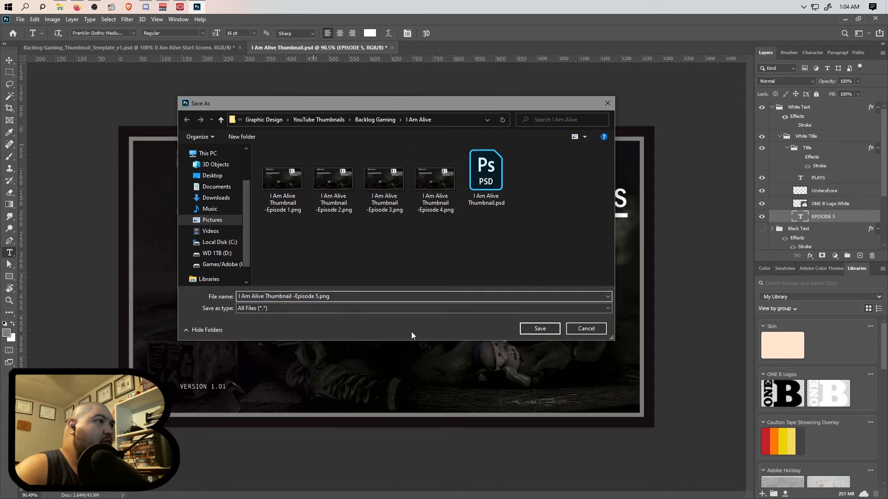
{"action": "left_click", "coordinate": [540, 328]}
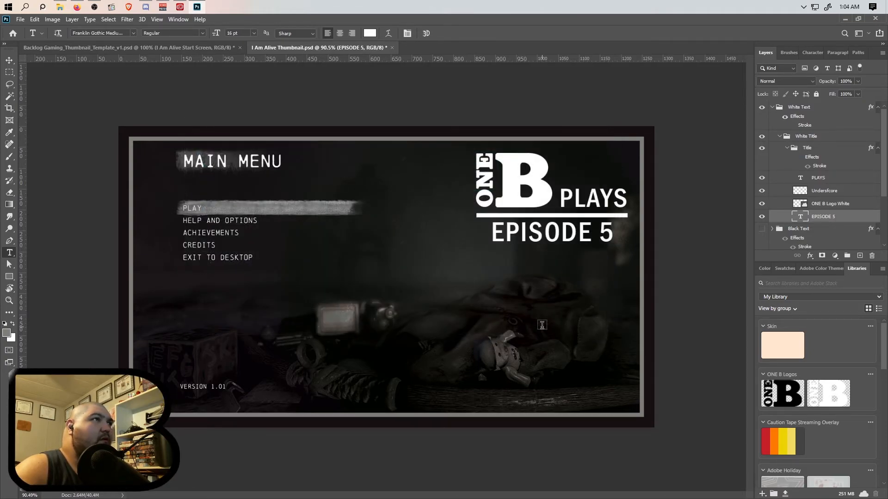
Change the episode title text to EPISODE 6 and commit the edit.
{"action": "double_click", "coordinate": [605, 234]}
{"action": "type", "text": "6"}
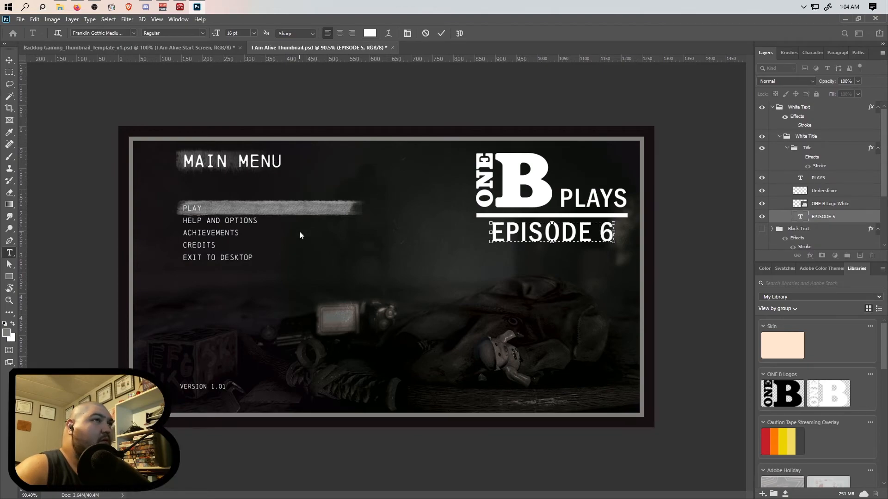
{"action": "left_click", "coordinate": [441, 33]}
Quick-export the sixth episode's thumbnail as "I Am Alive Thumbnail -Episode 6.png", basing the name on the Episode 5 file.
{"action": "left_click", "coordinate": [20, 19]}
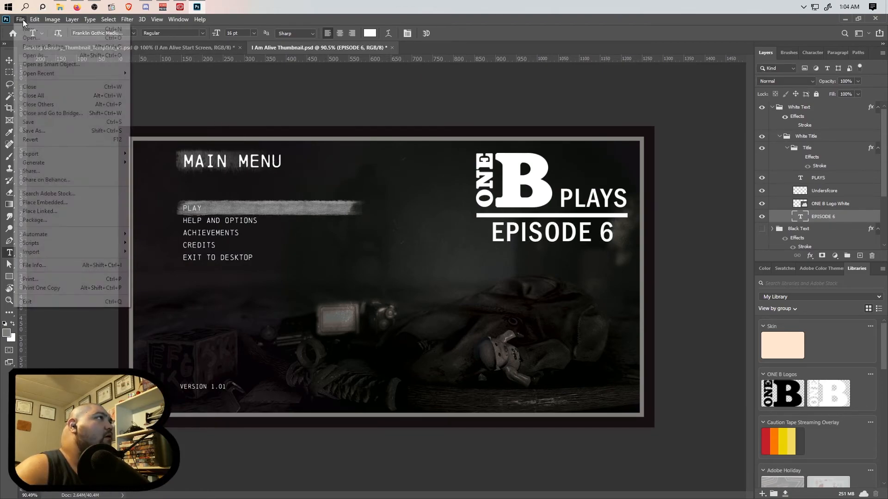
{"action": "mouse_move", "coordinate": [88, 154]}
{"action": "left_click", "coordinate": [158, 153]}
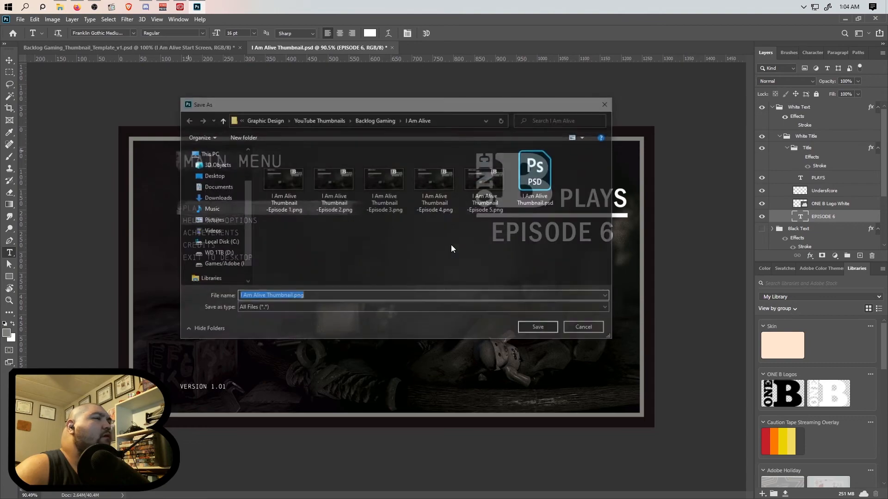
{"action": "left_click", "coordinate": [480, 199]}
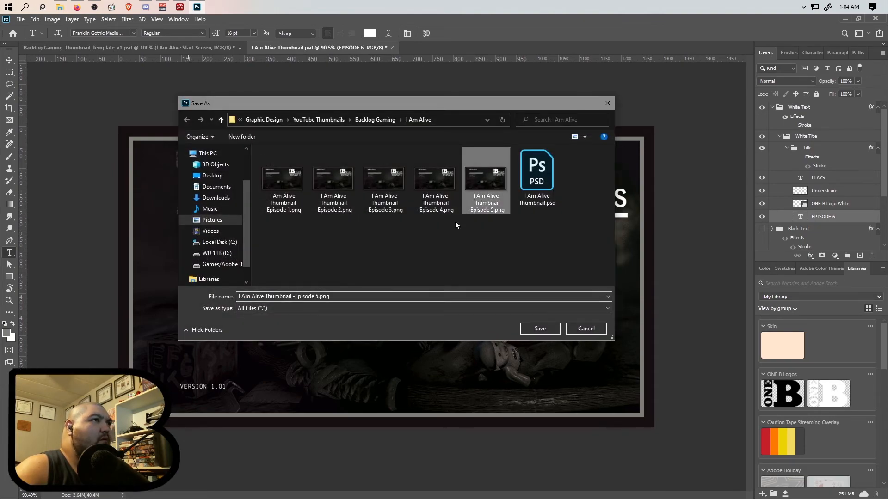
{"action": "left_click", "coordinate": [316, 298]}
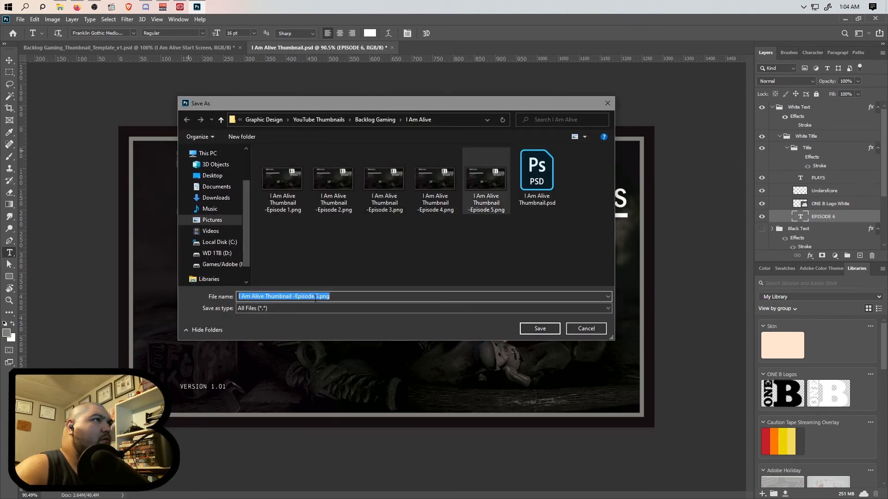
{"action": "left_click", "coordinate": [315, 298]}
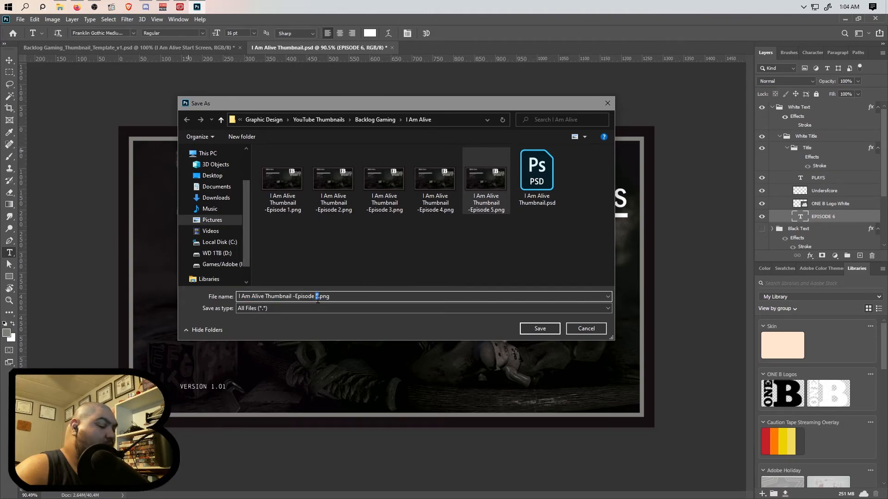
{"action": "type", "text": "6"}
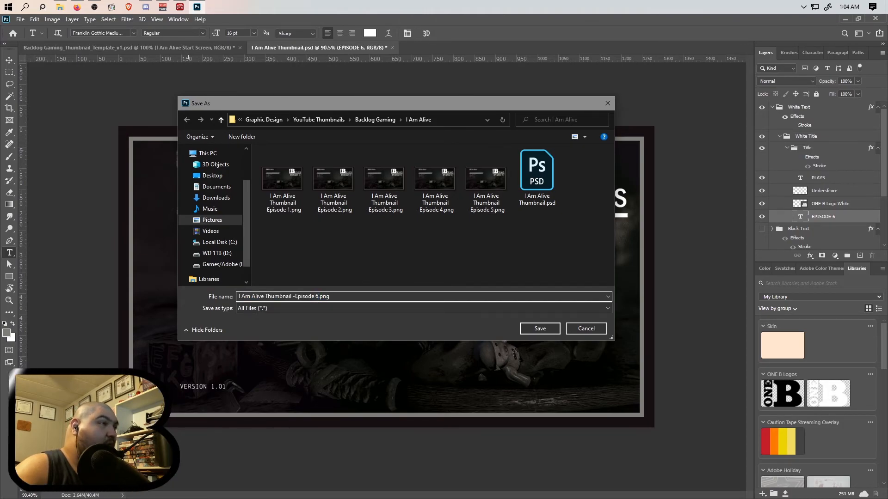
{"action": "left_click", "coordinate": [539, 329]}
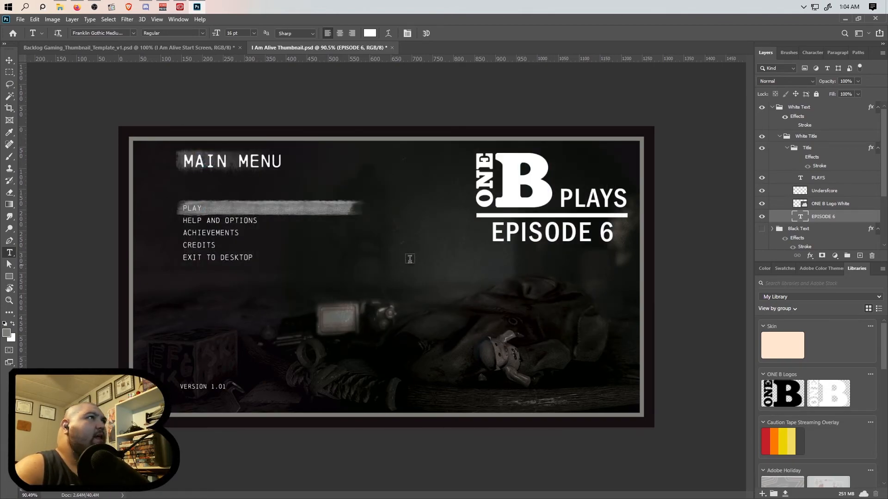
Save the changes to the I Am Alive Thumbnail.psd document.
{"action": "left_click", "coordinate": [20, 19]}
{"action": "left_click", "coordinate": [41, 121]}
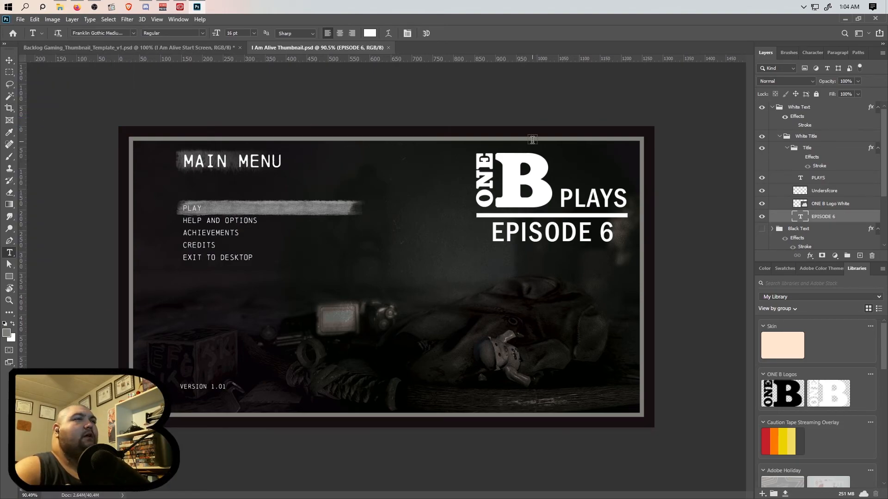